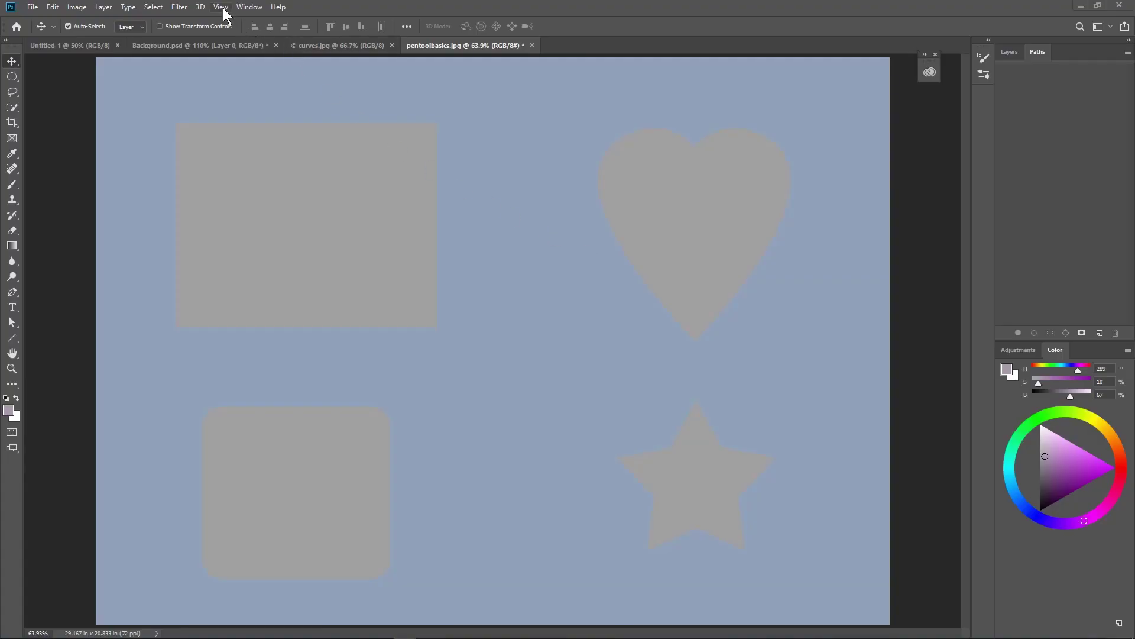
# Overlay a grid on the canvas using View > Show > Grid
pyautogui.click(222, 9)
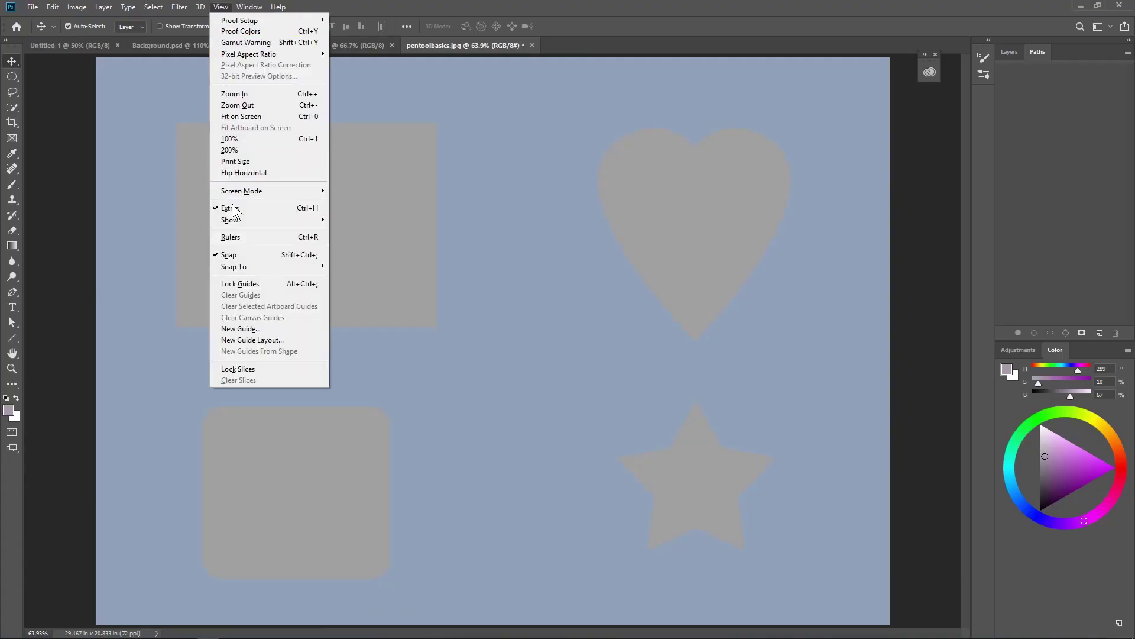
pyautogui.moveTo(238, 220)
pyautogui.click(356, 253)
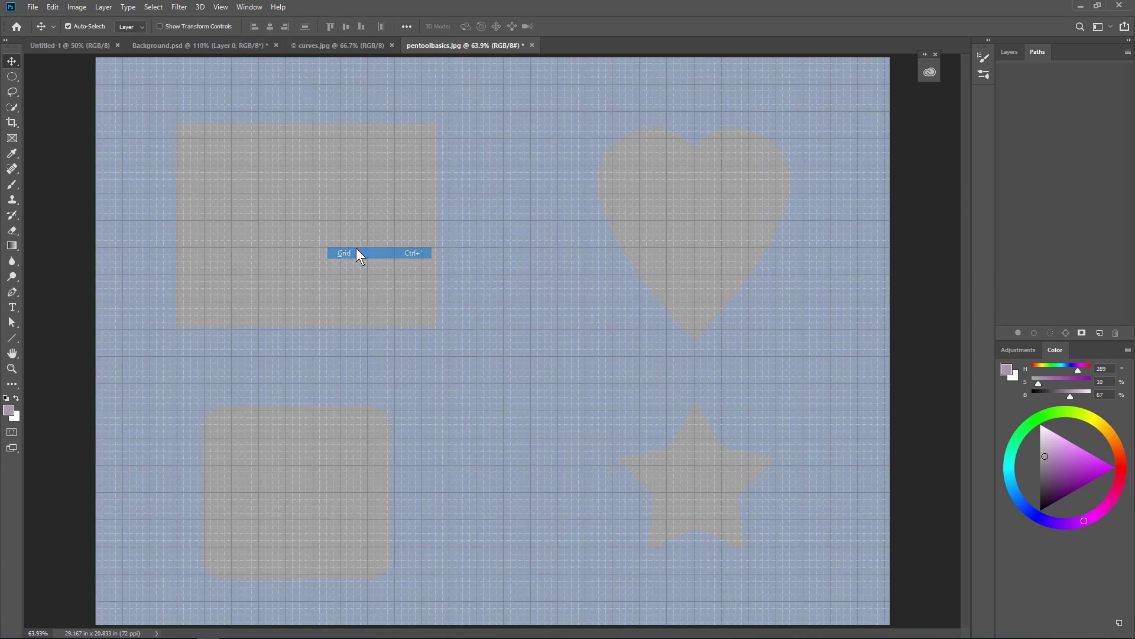
# Zoom in to about 243% on the empty blue area
pyautogui.scroll(3, 566, 292)
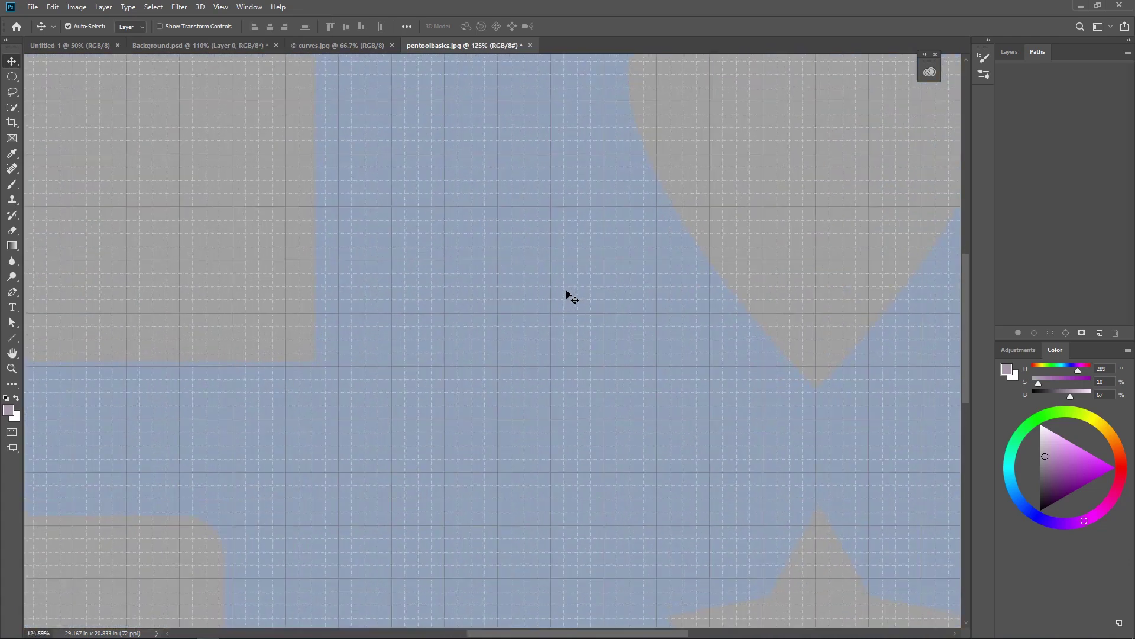
pyautogui.scroll(3, 666, 253)
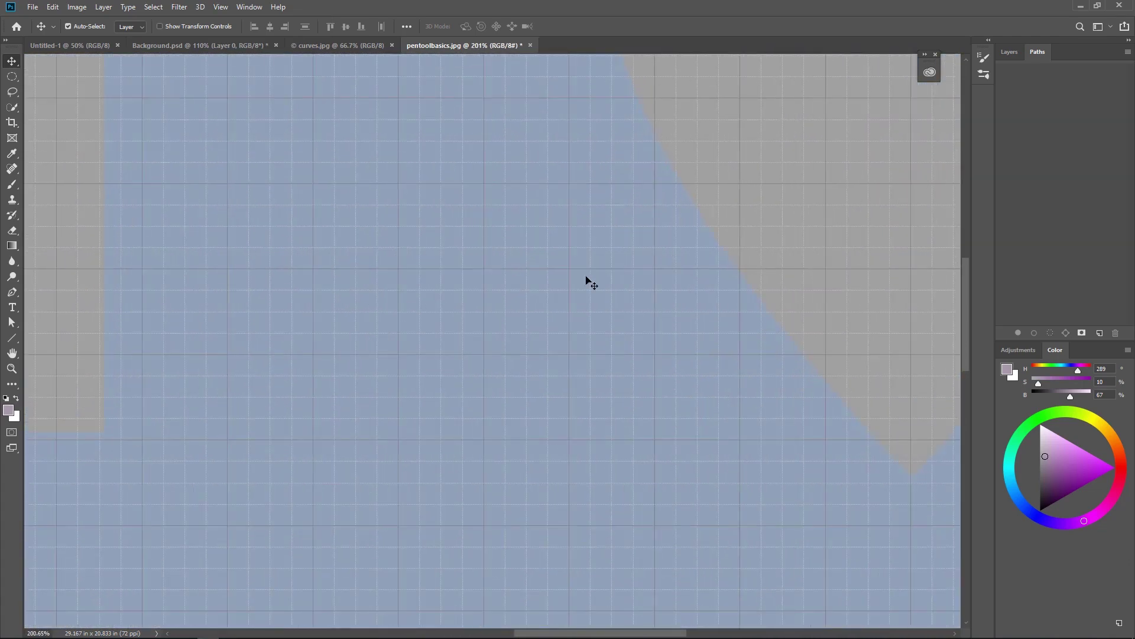
pyautogui.scroll(1, 512, 271)
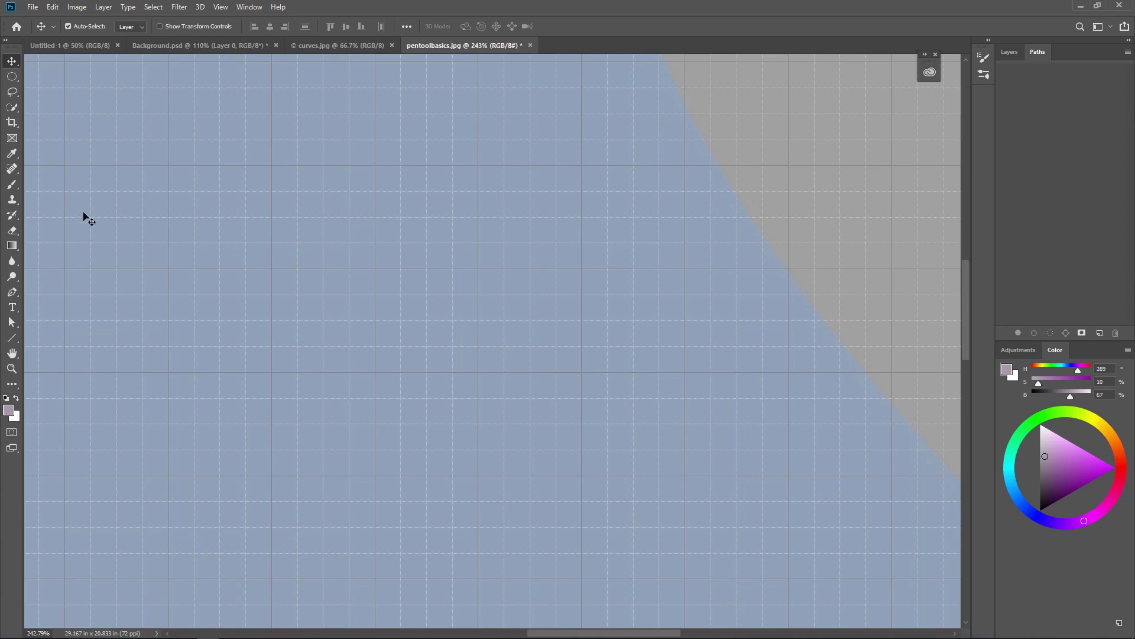
# Activate the standard Pen Tool, keeping it selected in the pen tool flyout
pyautogui.press('p')
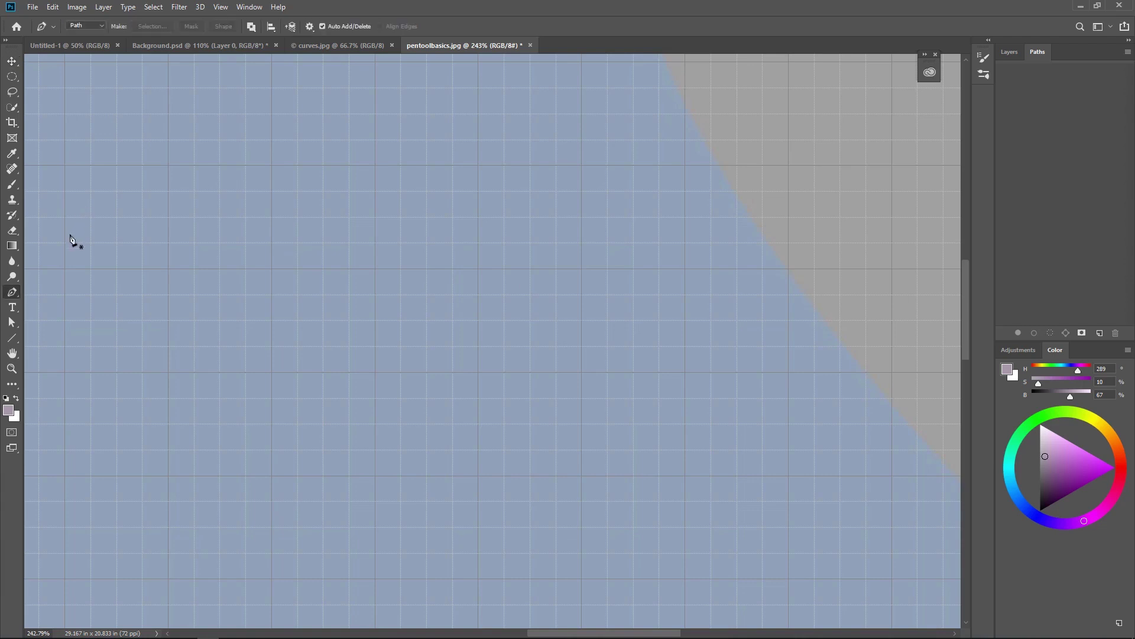
pyautogui.rightClick(10, 292)
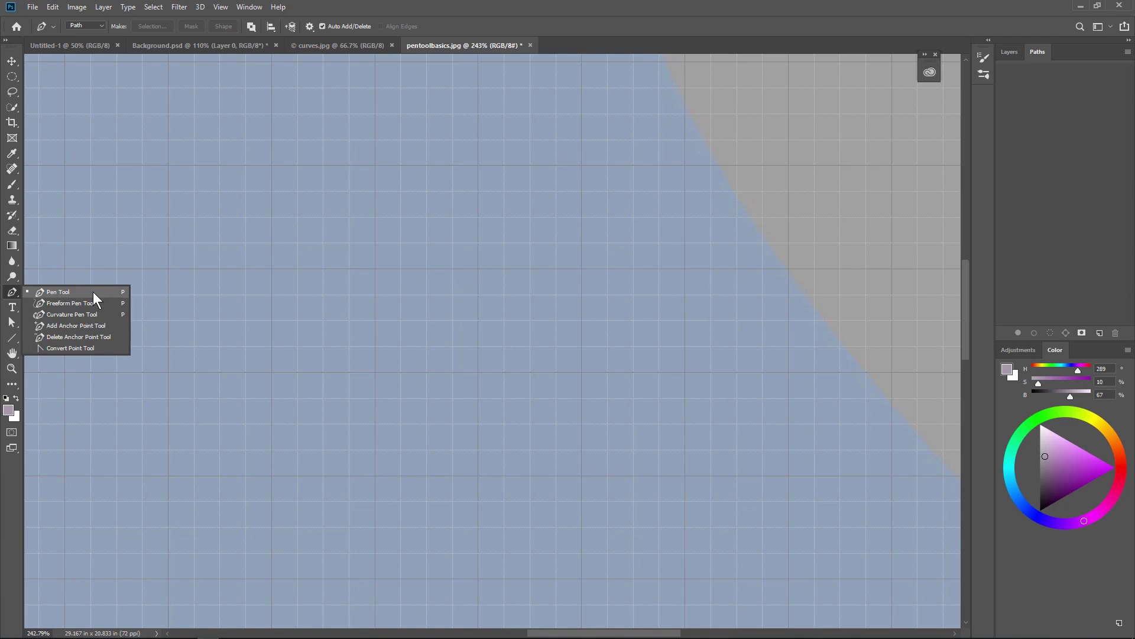
pyautogui.click(94, 292)
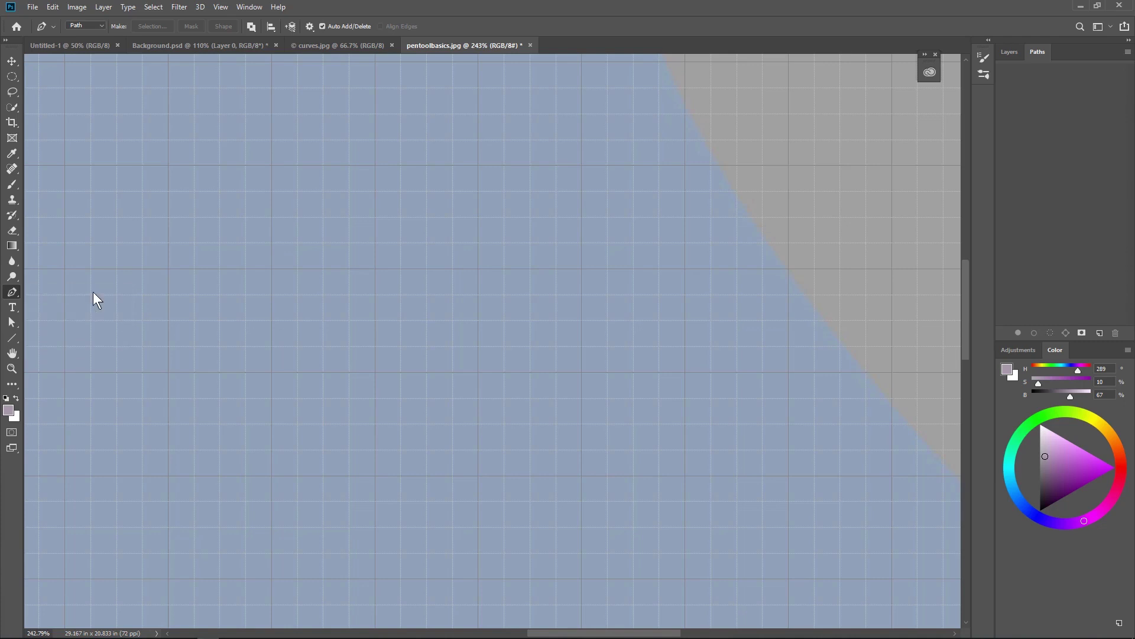
# Draw a closed three-point triangle path on the grid, keeping the drawing mode on Path
pyautogui.click(168, 272)
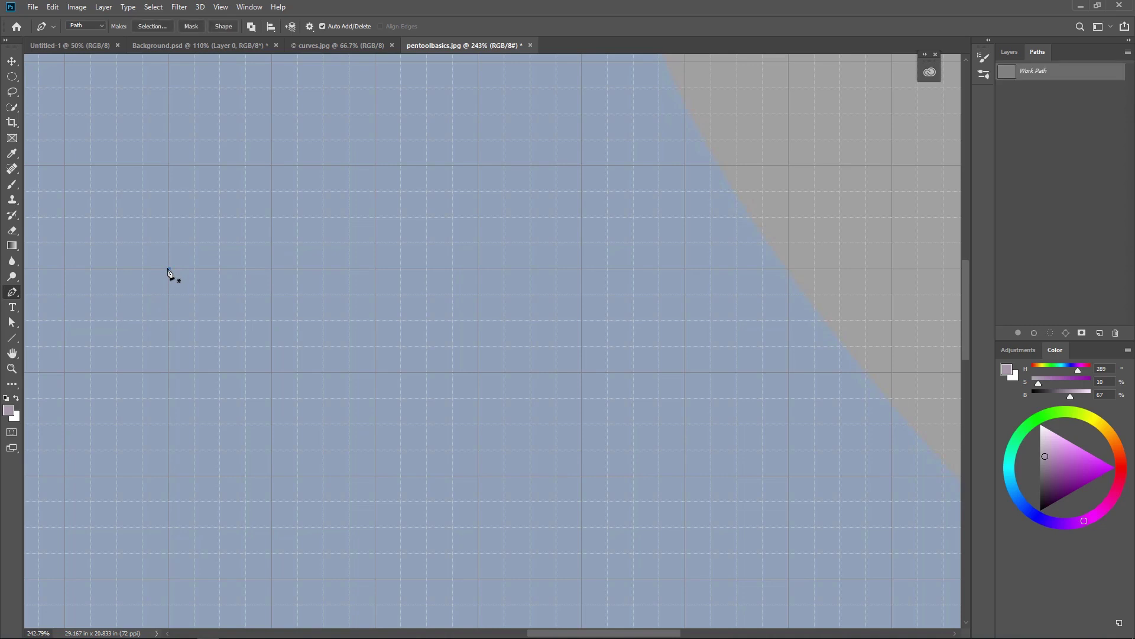
pyautogui.click(168, 270)
pyautogui.click(272, 167)
pyautogui.click(167, 273)
pyautogui.click(375, 270)
pyautogui.click(170, 271)
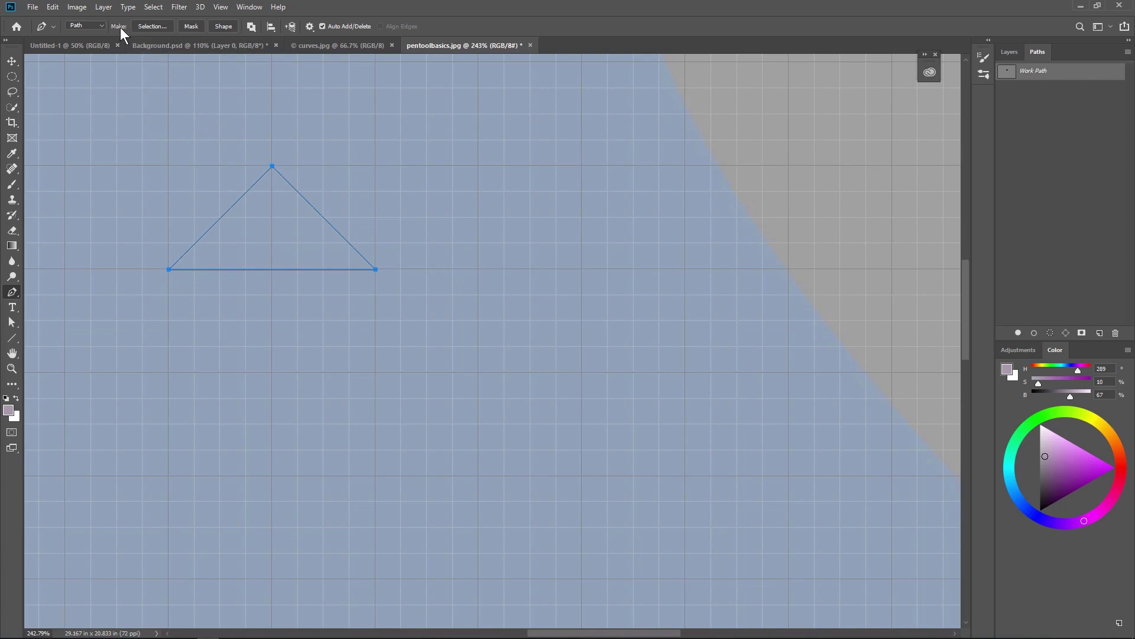
pyautogui.click(101, 24)
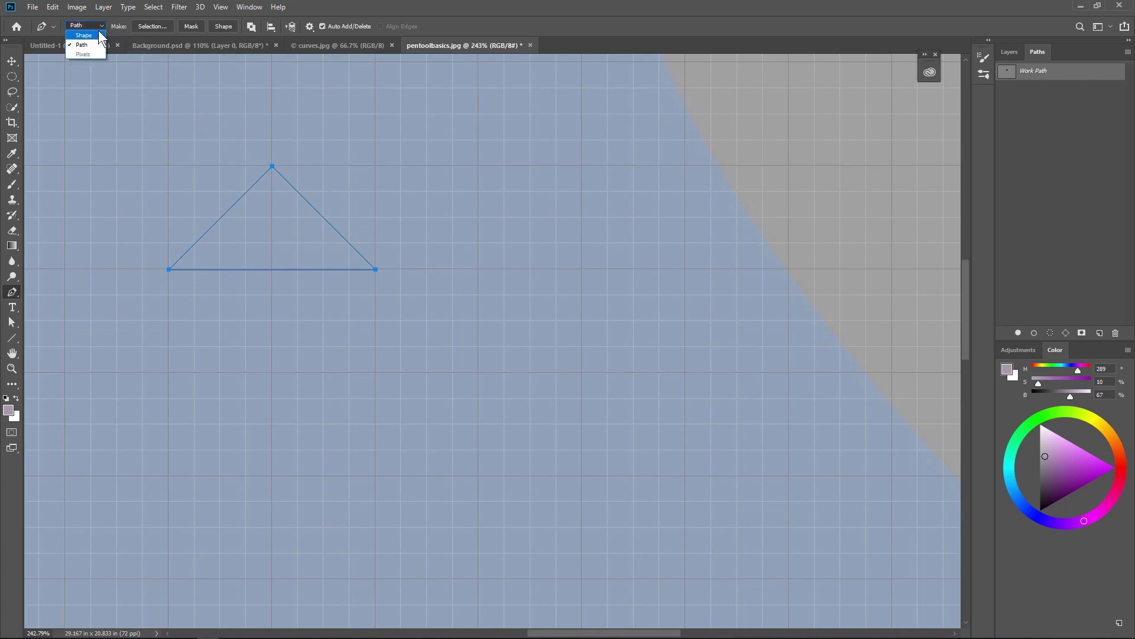
pyautogui.click(89, 44)
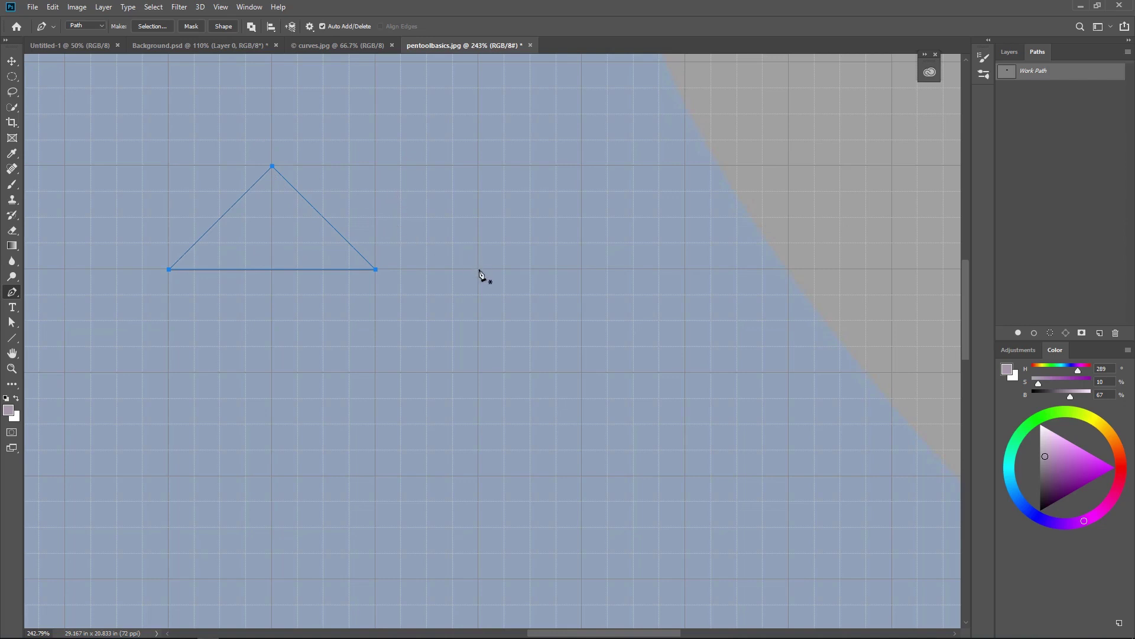
# Drag out two vertical curved anchors and close them into an oval beside the triangle
pyautogui.moveTo(479, 269); pyautogui.dragTo(481, 168)
pyautogui.moveTo(583, 270); pyautogui.dragTo(582, 373)
pyautogui.click(480, 271)
# Save the work path under the name 'shapes' from the Paths panel menu
pyautogui.click(1128, 52)
pyautogui.click(1101, 62)
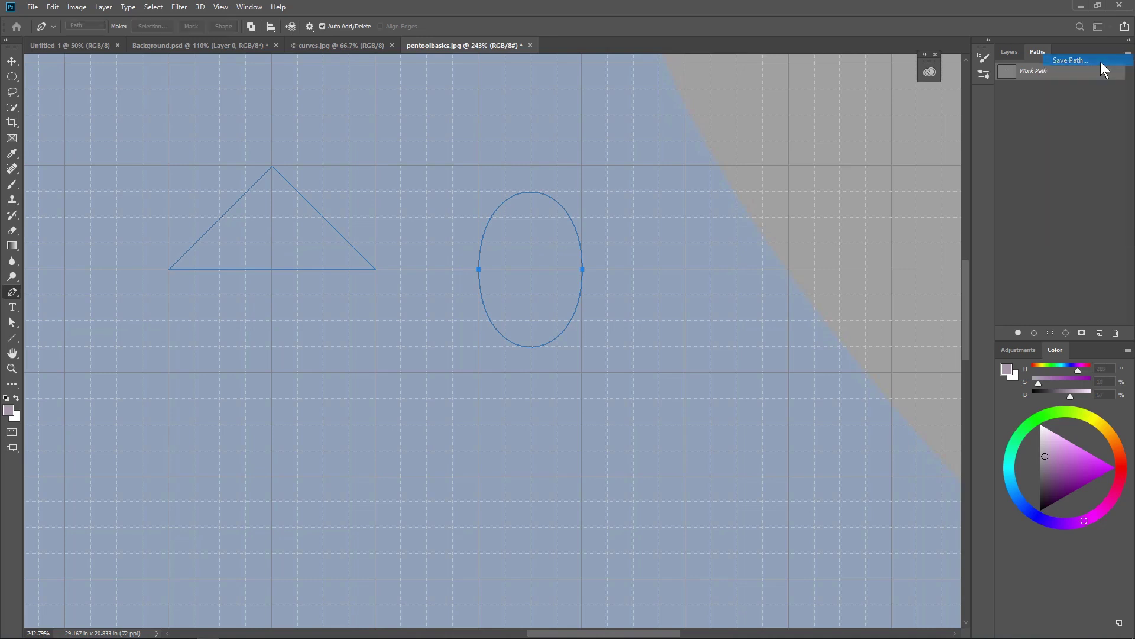
pyautogui.write('shapes')
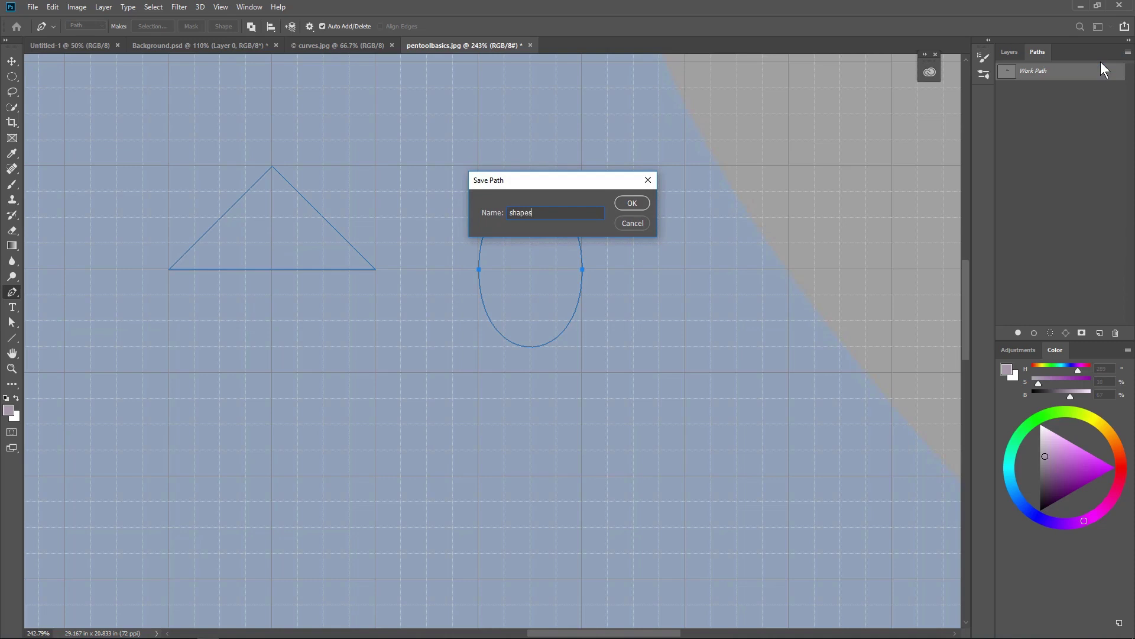
pyautogui.press('Return')
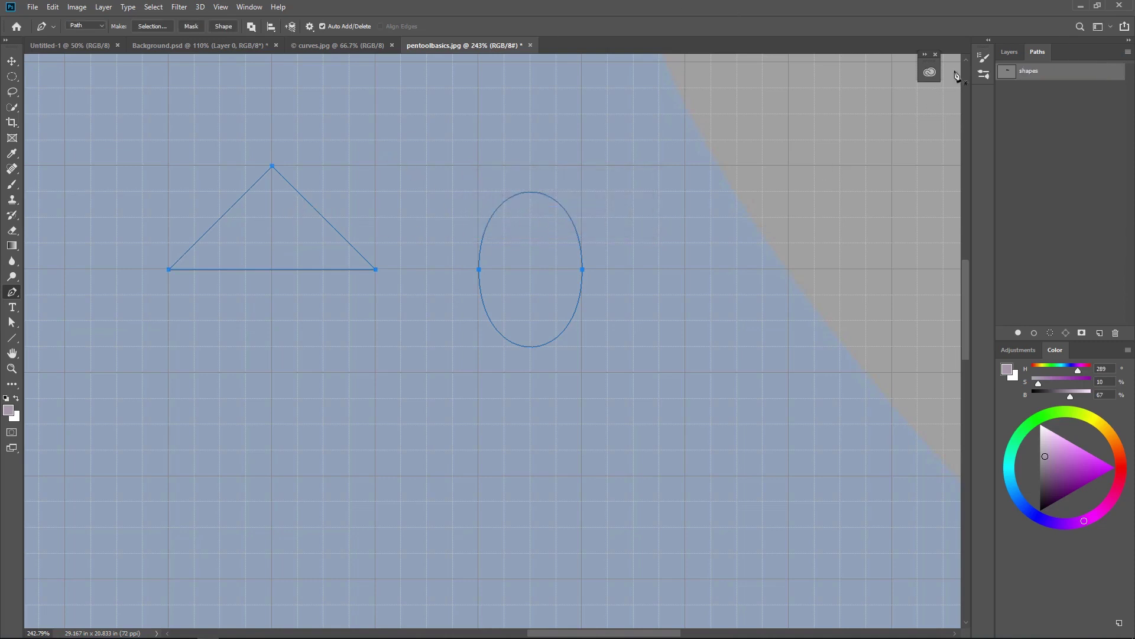
# Return to the Paths list, deselect the shapes path, then reselect it to show its outlines
pyautogui.click(1009, 53)
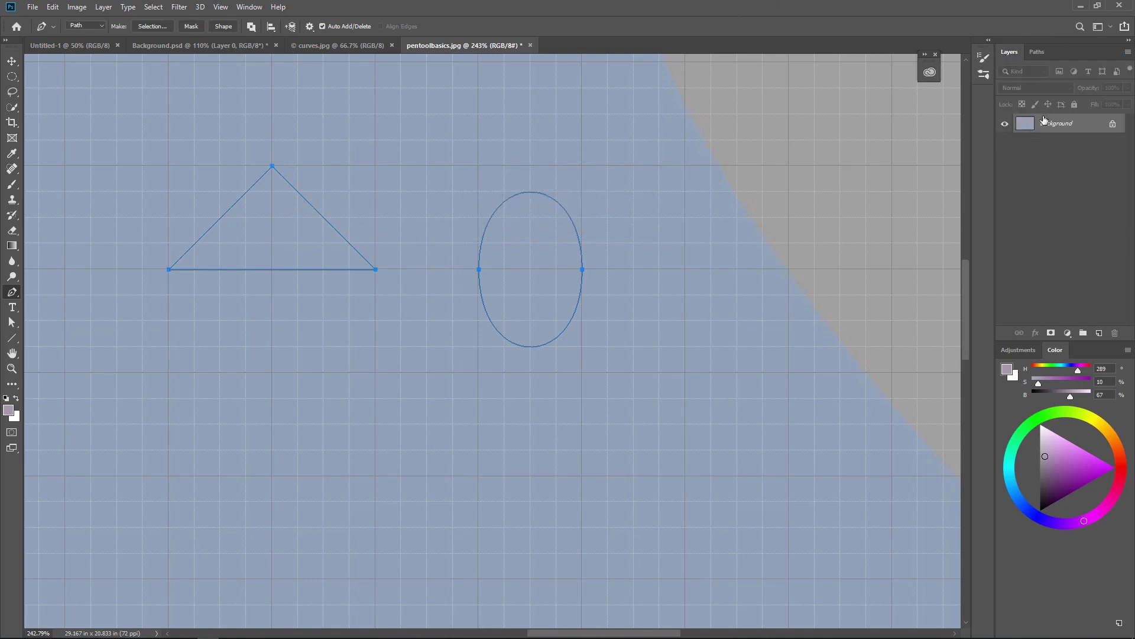
pyautogui.click(1039, 52)
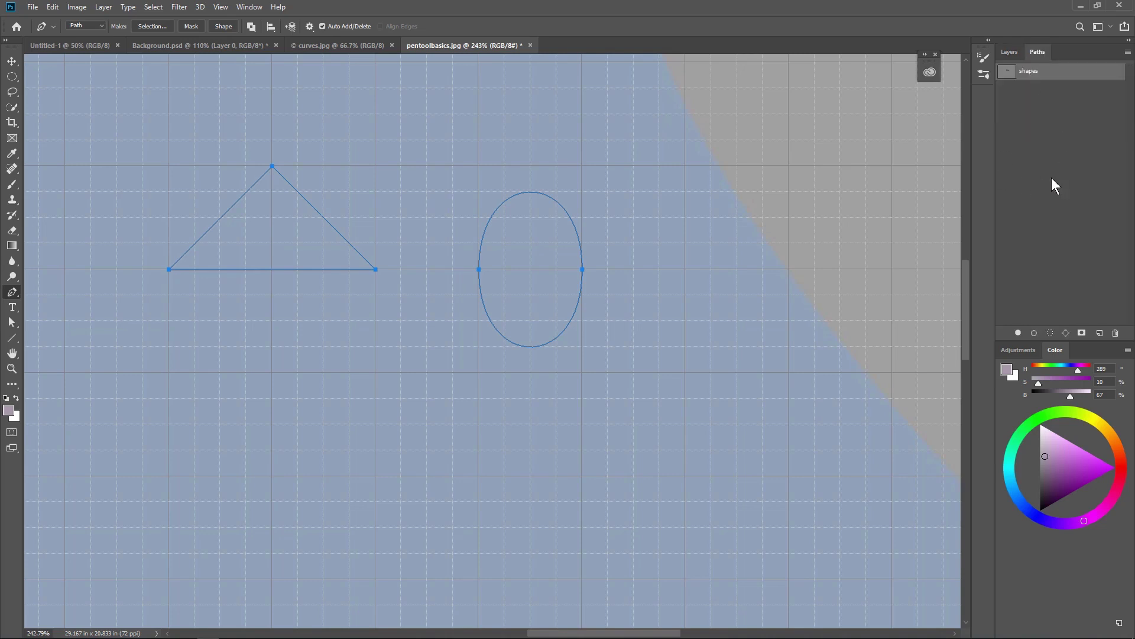
pyautogui.click(1018, 88)
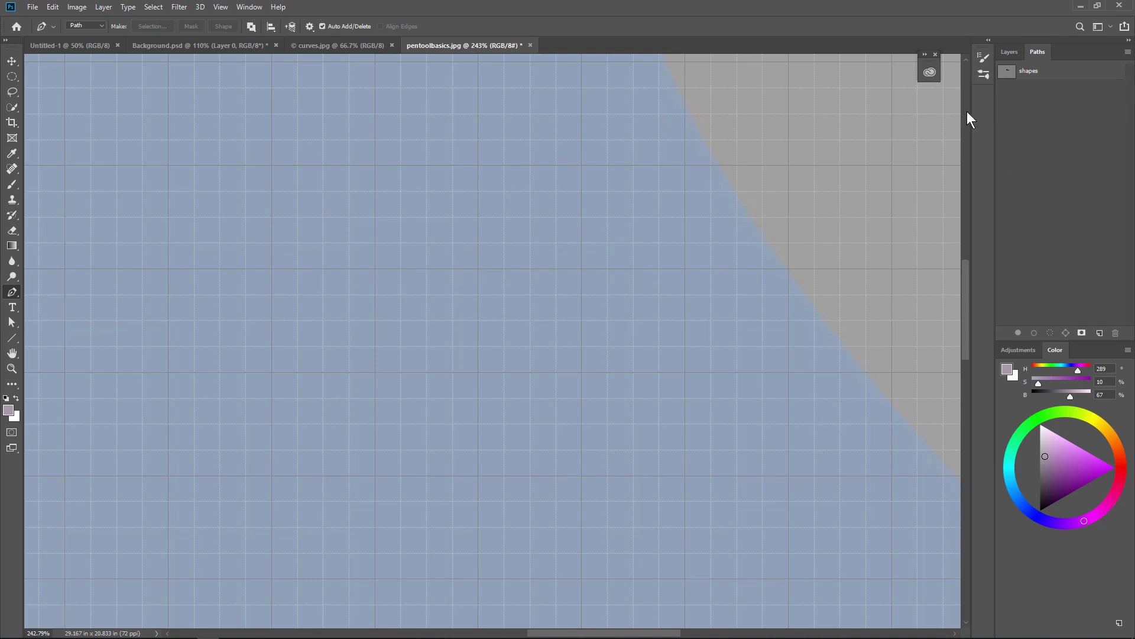
pyautogui.click(1032, 74)
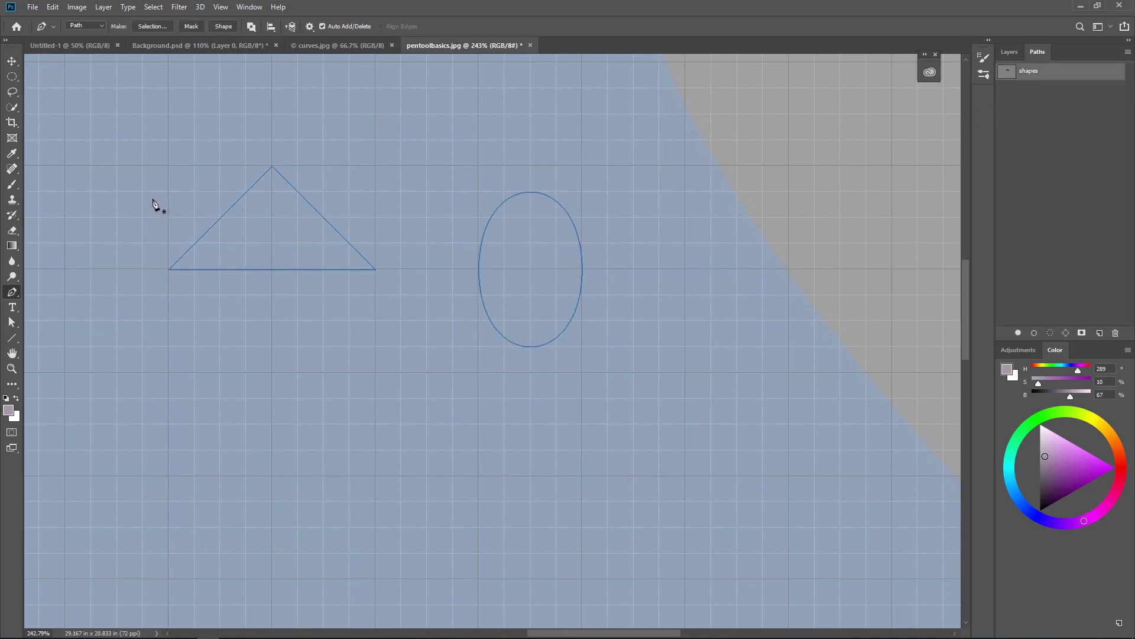
# Choose the Path Selection tool and marquee-select the ellipse path, leaving the triangle unselected
pyautogui.rightClick(13, 292)
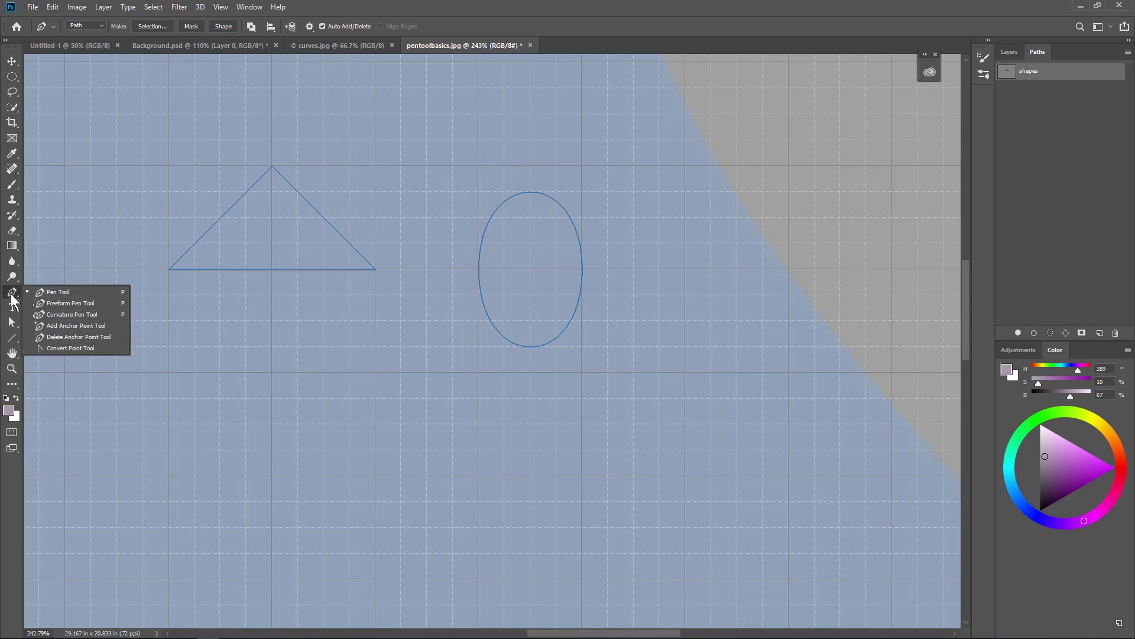
pyautogui.click(13, 320)
pyautogui.rightClick(12, 320)
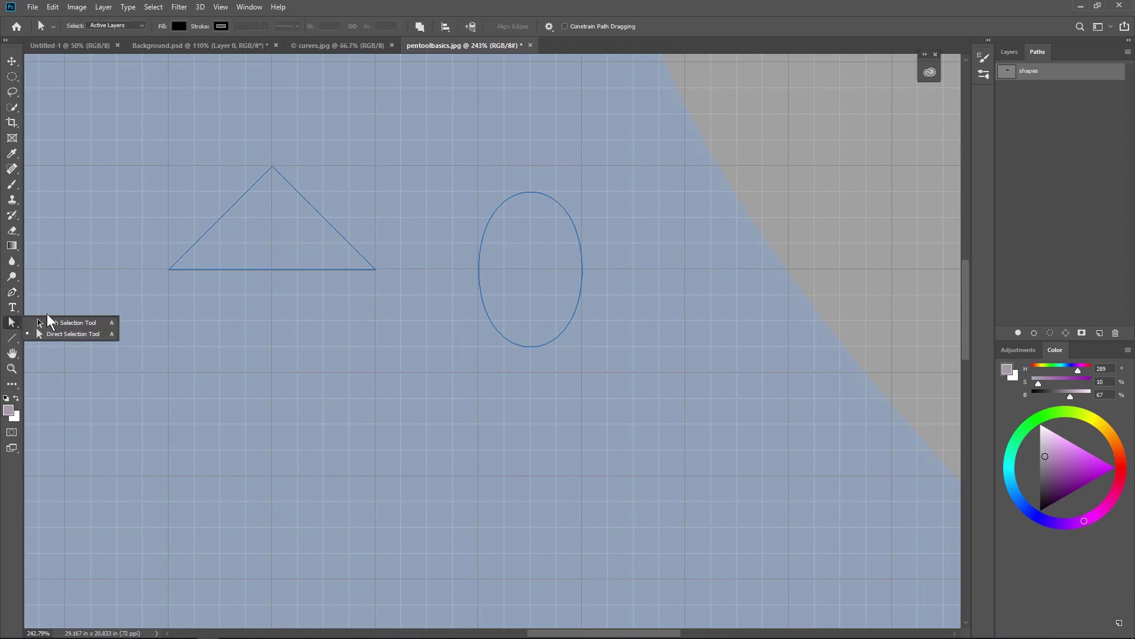
pyautogui.click(84, 322)
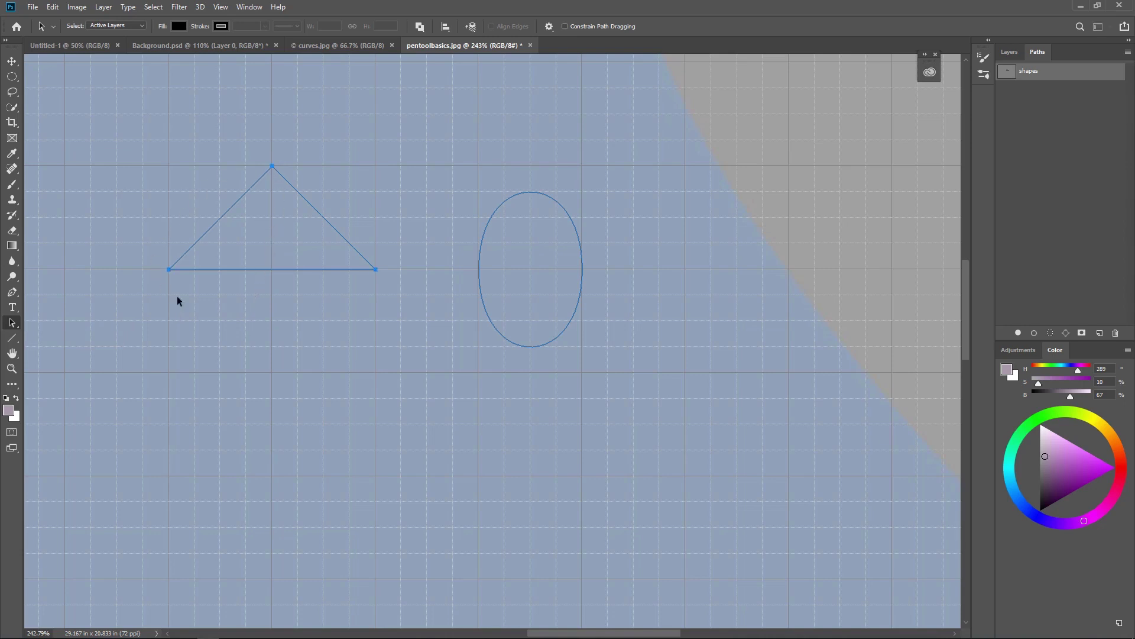
pyautogui.moveTo(519, 257); pyautogui.dragTo(508, 258)
pyautogui.rightClick(15, 319)
# With Direct Selection, drag the ellipse's right-anchor handles to lengthen its lower half slightly
pyautogui.click(66, 334)
pyautogui.moveTo(496, 287); pyautogui.dragTo(498, 293)
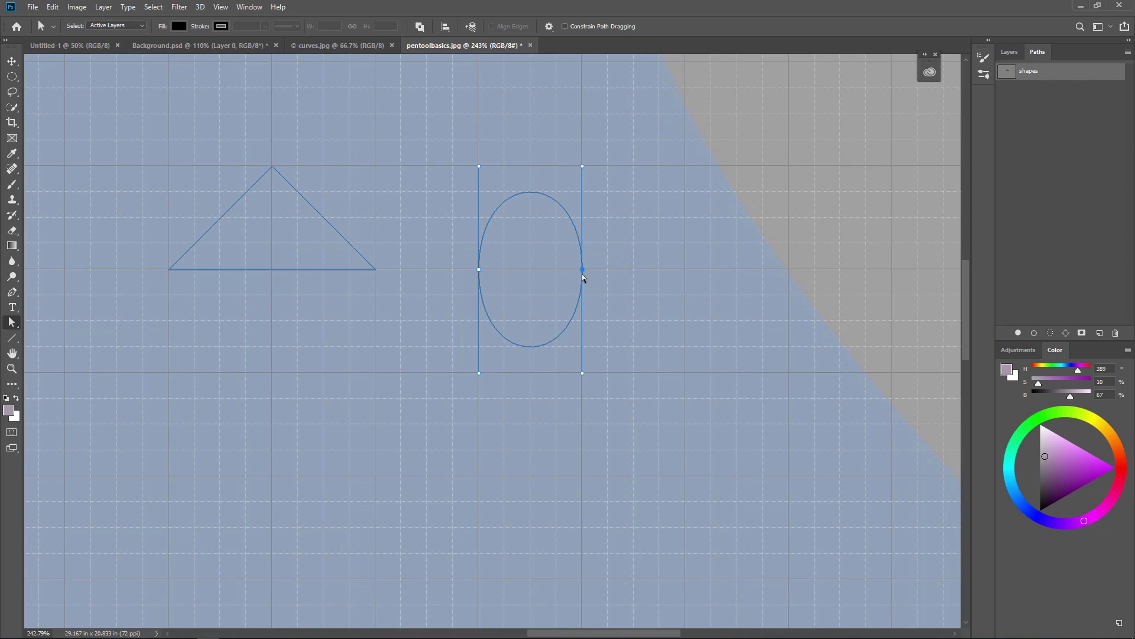
pyautogui.moveTo(584, 270)
pyautogui.mouseDown()
pyautogui.moveTo(585, 233)
pyautogui.moveTo(586, 294)
pyautogui.moveTo(583, 204)
pyautogui.moveTo(583, 273)
pyautogui.mouseUp()
pyautogui.moveTo(582, 167)
pyautogui.mouseDown()
pyautogui.moveTo(622, 208)
pyautogui.moveTo(583, 246)
pyautogui.moveTo(588, 121)
pyautogui.moveTo(631, 150)
pyautogui.moveTo(573, 208)
pyautogui.moveTo(587, 188)
pyautogui.moveTo(580, 142)
pyautogui.moveTo(583, 270)
pyautogui.moveTo(591, 61)
pyautogui.moveTo(577, 161)
pyautogui.moveTo(611, 181)
pyautogui.moveTo(540, 178)
pyautogui.moveTo(613, 188)
pyautogui.moveTo(582, 185)
pyautogui.moveTo(584, 168)
pyautogui.mouseUp()
pyautogui.moveTo(583, 168)
pyautogui.mouseDown()
pyautogui.moveTo(658, 195)
pyautogui.moveTo(618, 168)
pyautogui.moveTo(579, 161)
pyautogui.moveTo(623, 185)
pyautogui.moveTo(686, 272)
pyautogui.moveTo(668, 211)
pyautogui.moveTo(562, 132)
pyautogui.moveTo(504, 144)
pyautogui.moveTo(479, 170)
pyautogui.moveTo(557, 136)
pyautogui.moveTo(583, 167)
pyautogui.mouseUp()
pyautogui.hotkey('ctrl', 'z')
pyautogui.press('p')
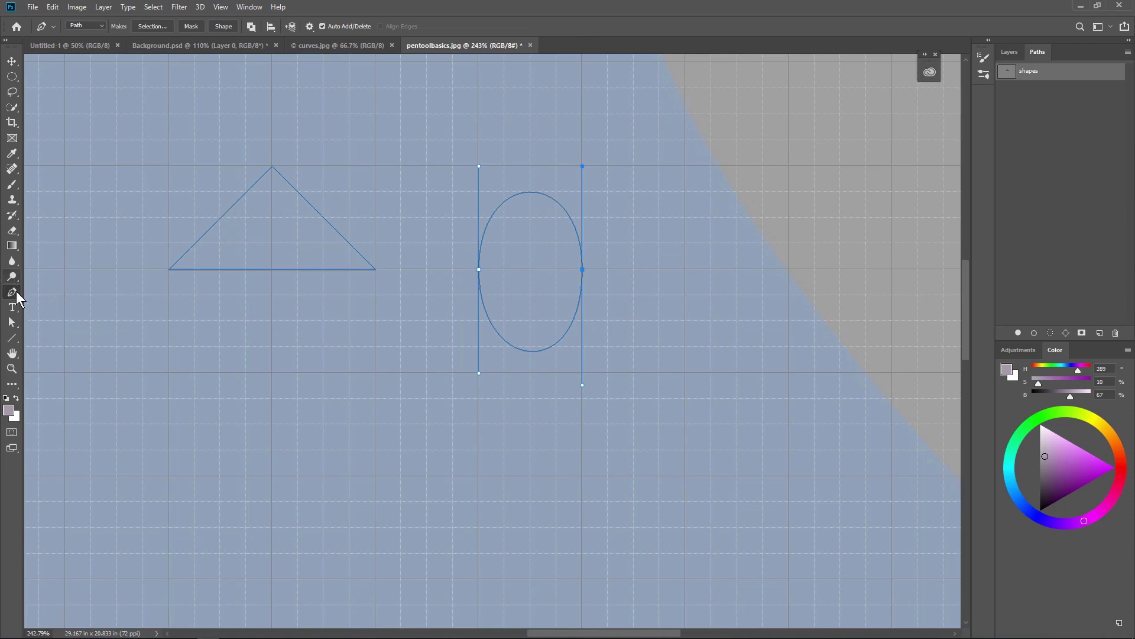
# Delete the triangle and ellipse, then drag the shapes path to the Paths panel trash
pyautogui.click(12, 319)
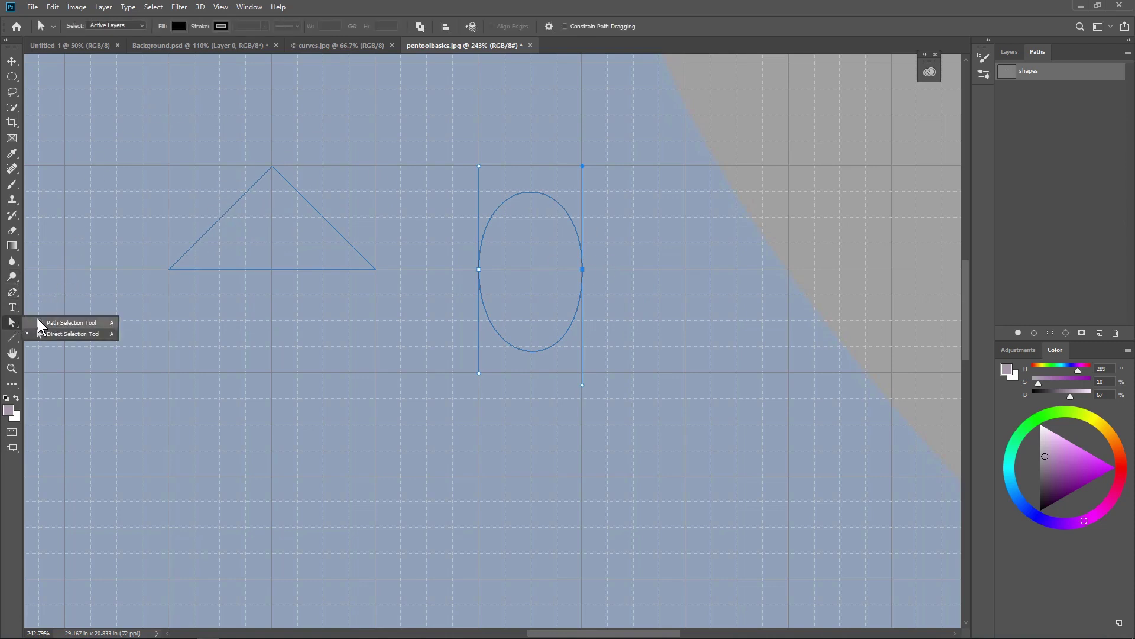
pyautogui.click(13, 320)
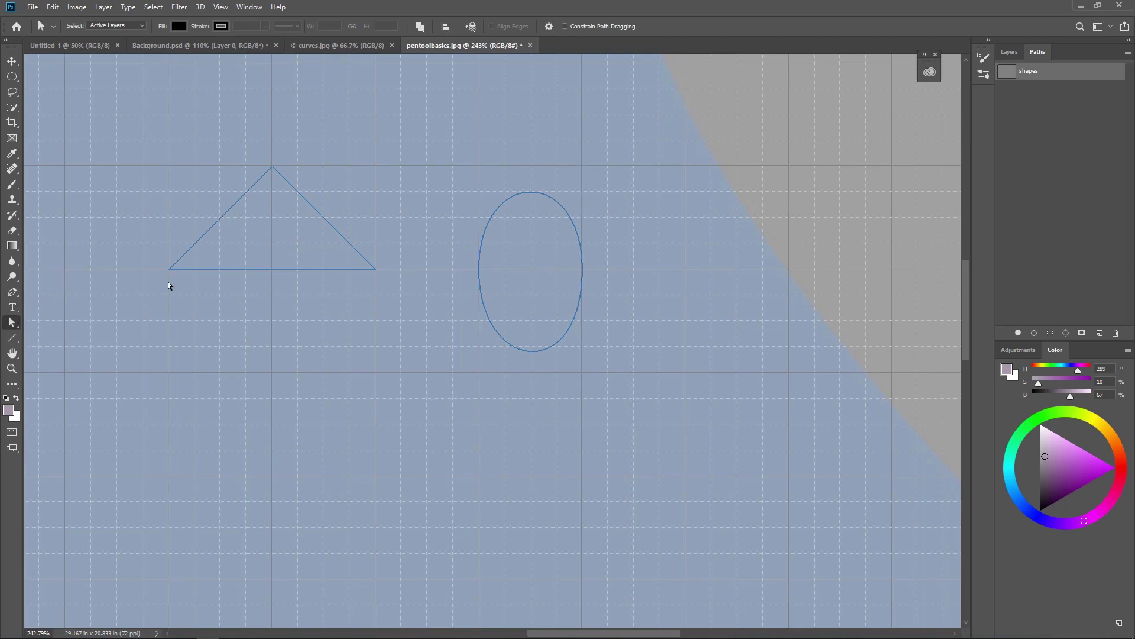
pyautogui.press('p')
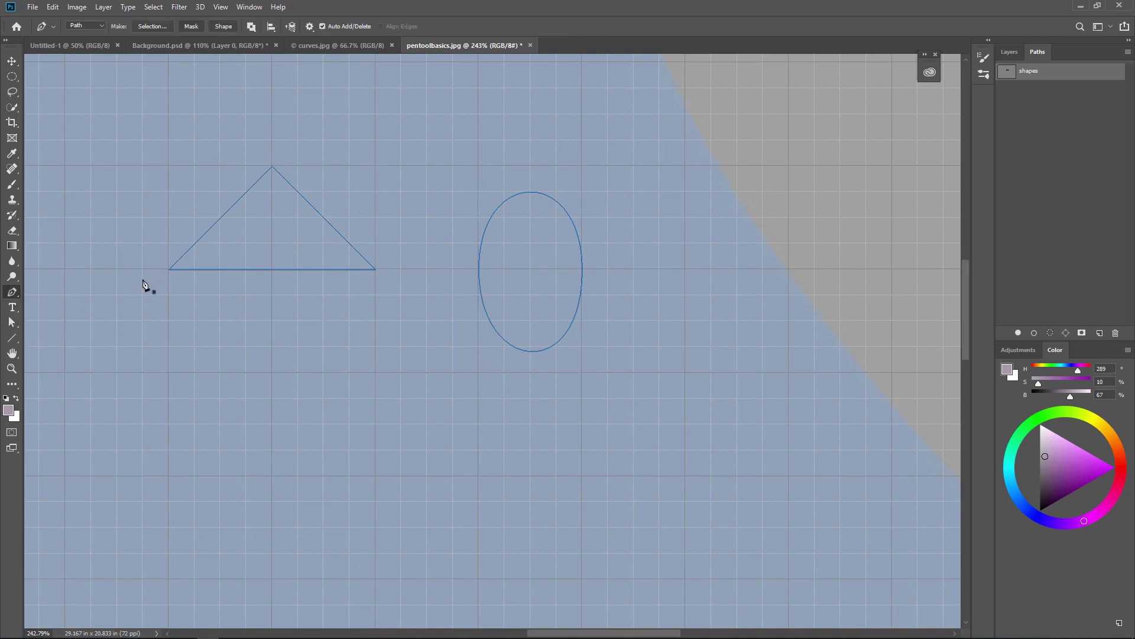
pyautogui.press('a')
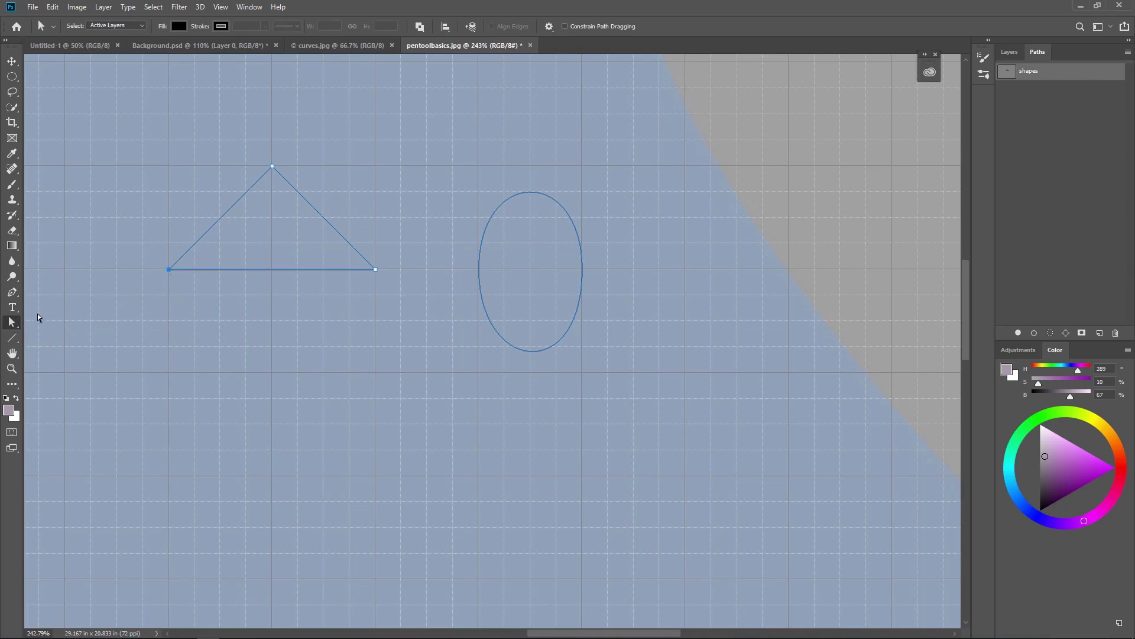
pyautogui.keyDown('ctrl'); pyautogui.click(163, 268); pyautogui.keyUp('ctrl')
pyautogui.press('Delete')
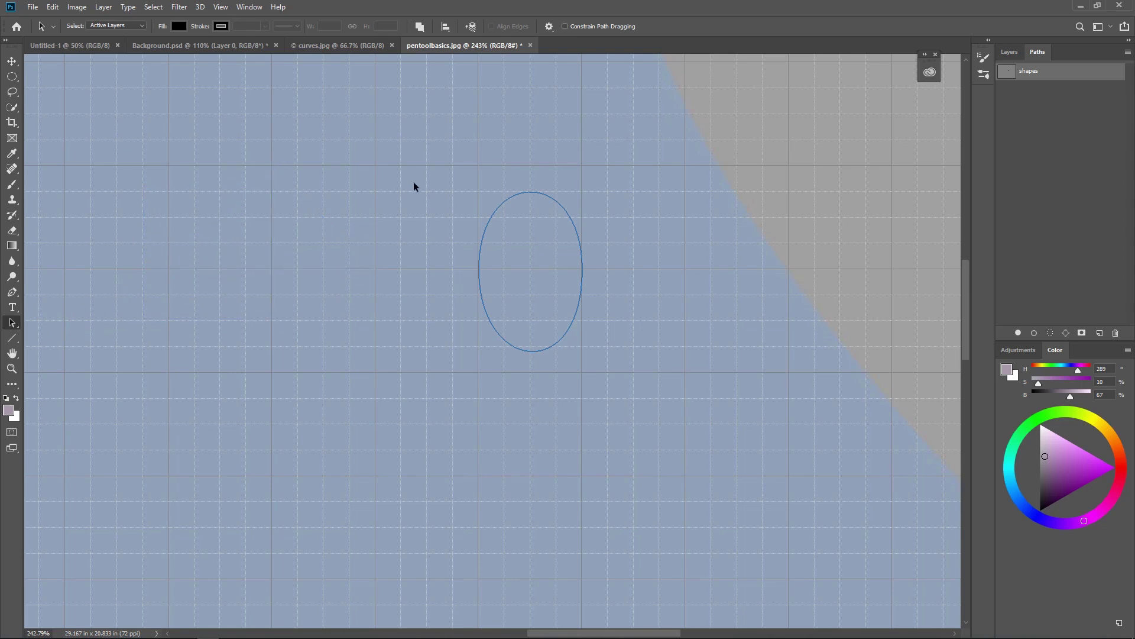
pyautogui.click(559, 205)
pyautogui.press('Delete')
pyautogui.moveTo(1041, 74); pyautogui.dragTo(1115, 333)
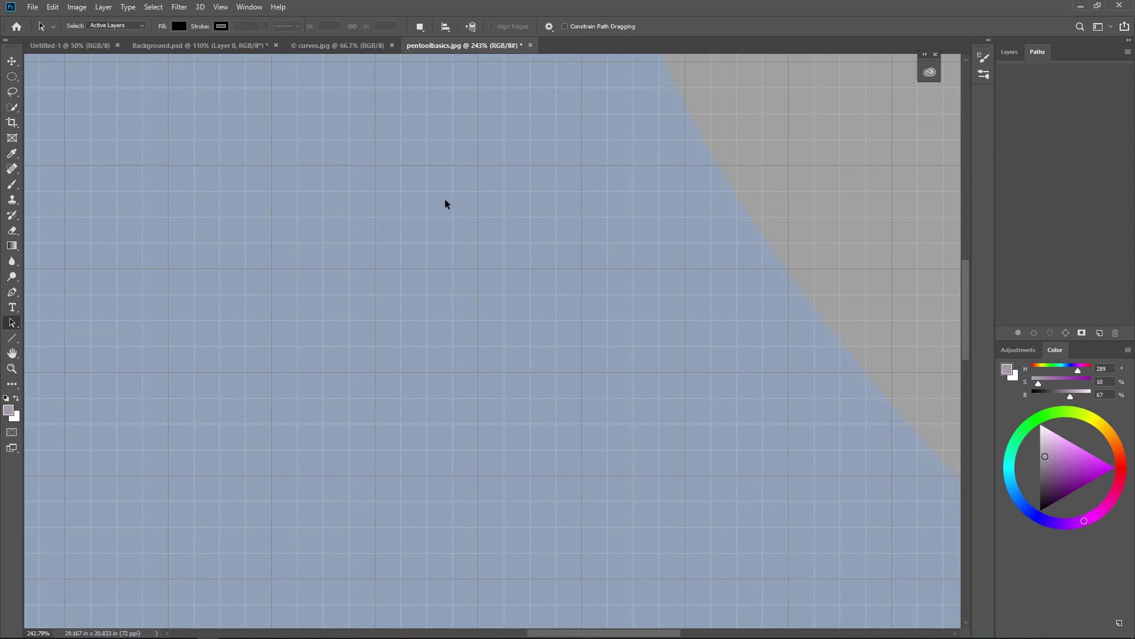
# Start a wavy path along the grid line with curved anchors forming two arches and two dips
pyautogui.press('p')
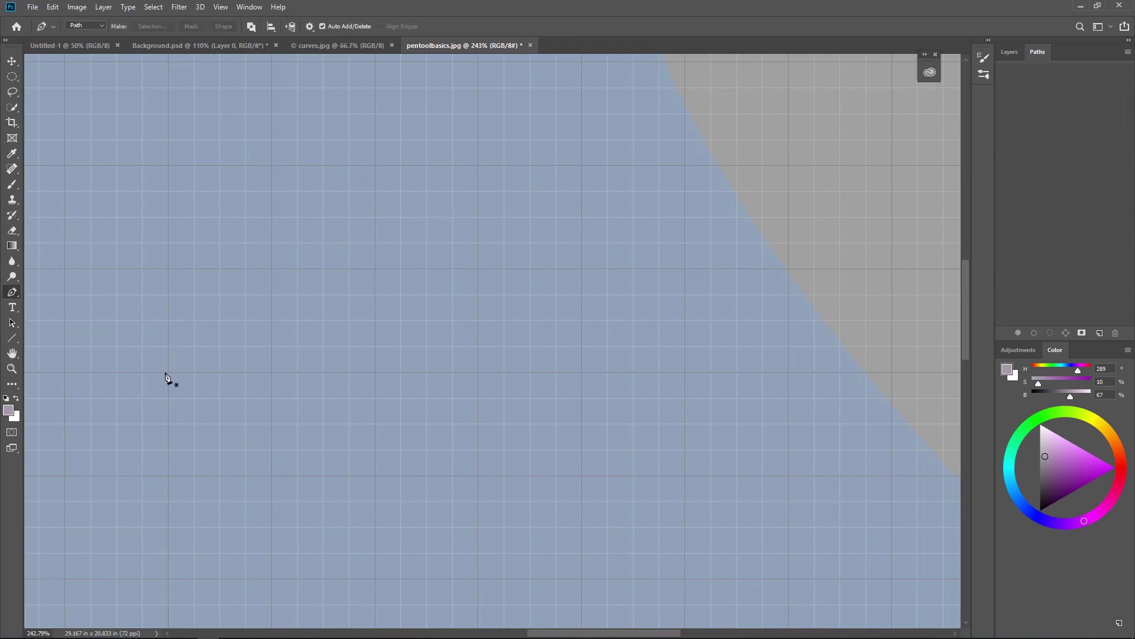
pyautogui.moveTo(169, 372); pyautogui.dragTo(169, 274)
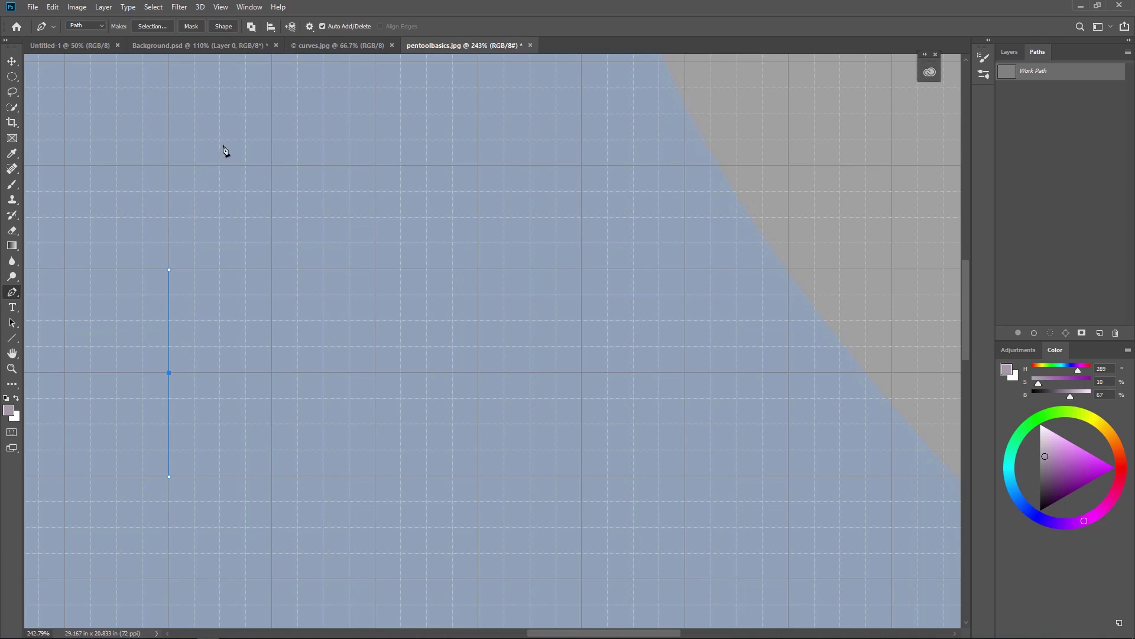
pyautogui.click(272, 373)
pyautogui.moveTo(273, 377); pyautogui.dragTo(274, 476)
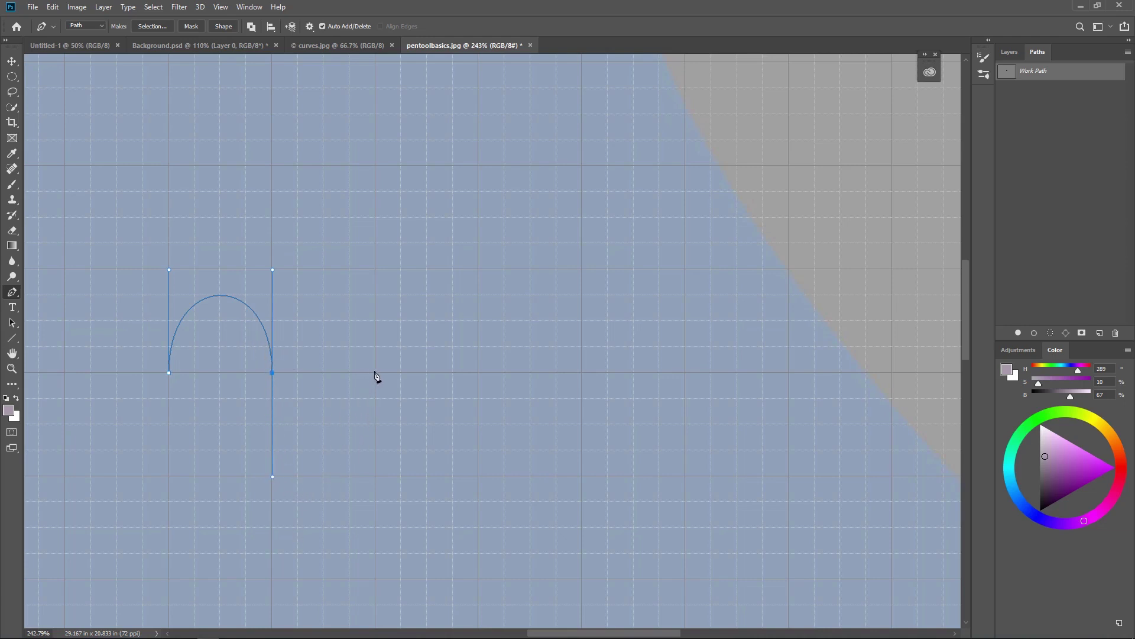
pyautogui.moveTo(376, 373); pyautogui.dragTo(376, 270)
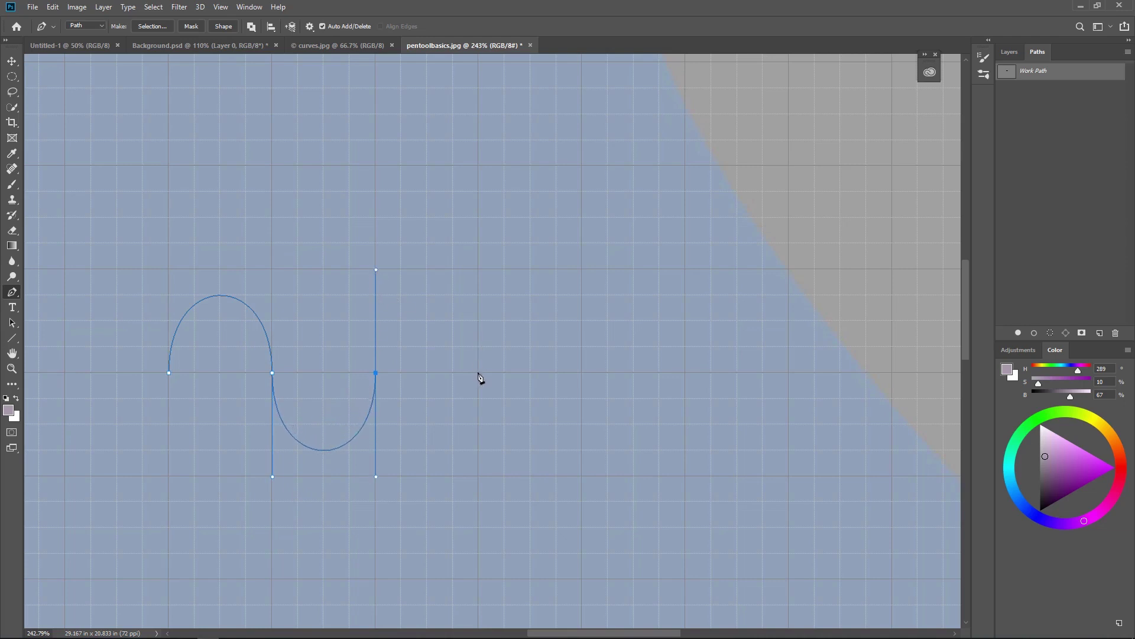
pyautogui.moveTo(479, 372); pyautogui.dragTo(478, 476)
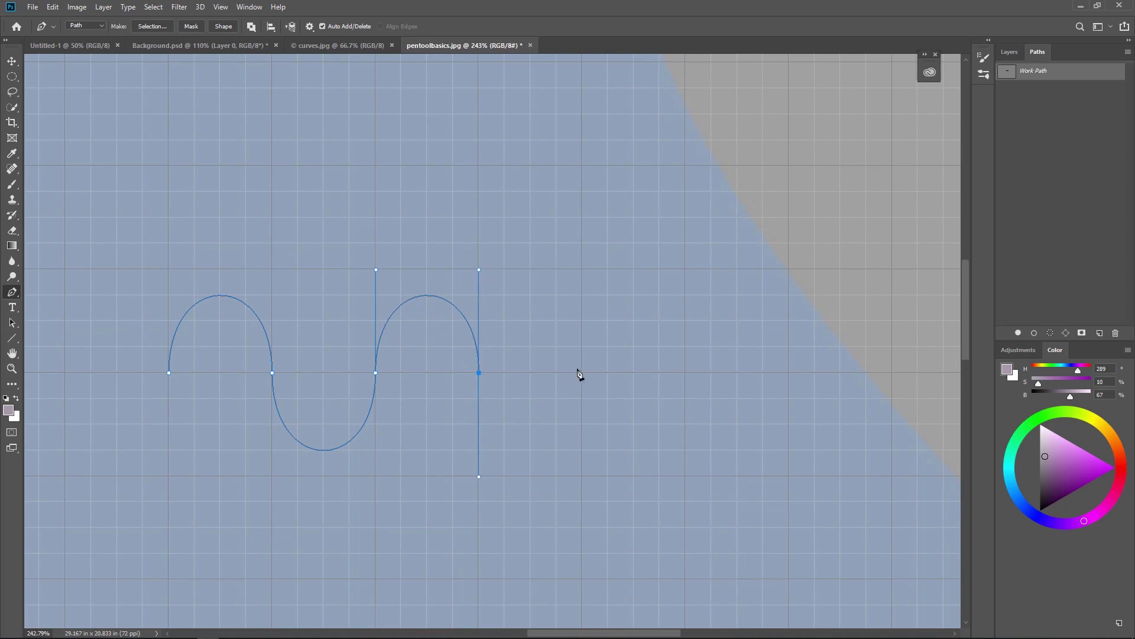
pyautogui.moveTo(583, 372); pyautogui.dragTo(582, 270)
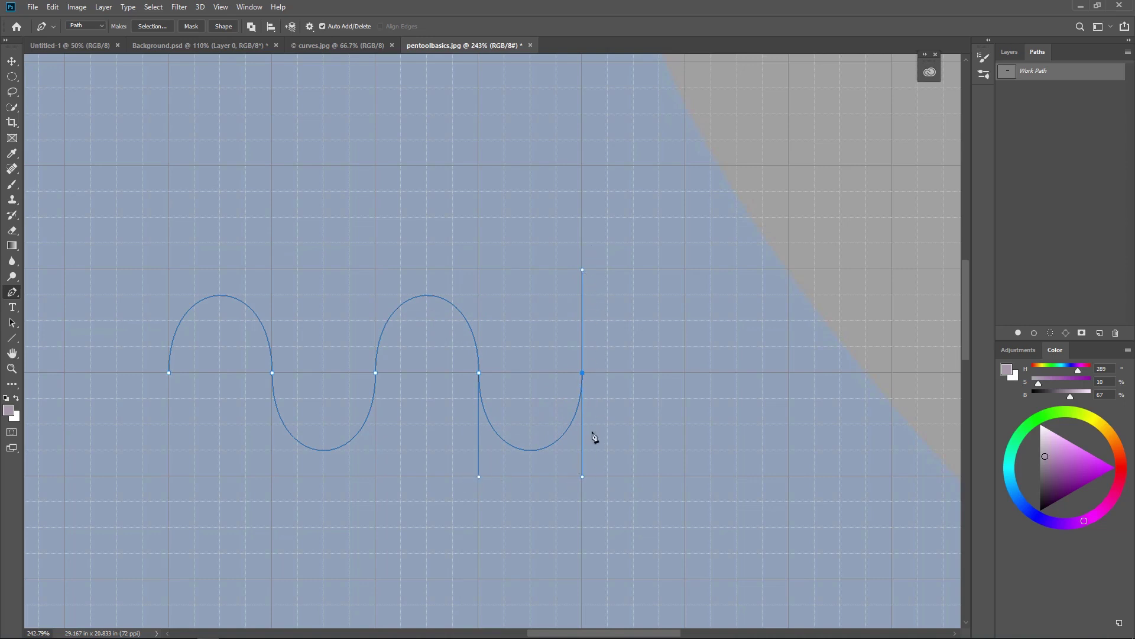
# Add the third arch, a lopsided dipping curve, and a straight vertical segment down
pyautogui.click(686, 372)
pyautogui.moveTo(686, 376); pyautogui.dragTo(689, 478)
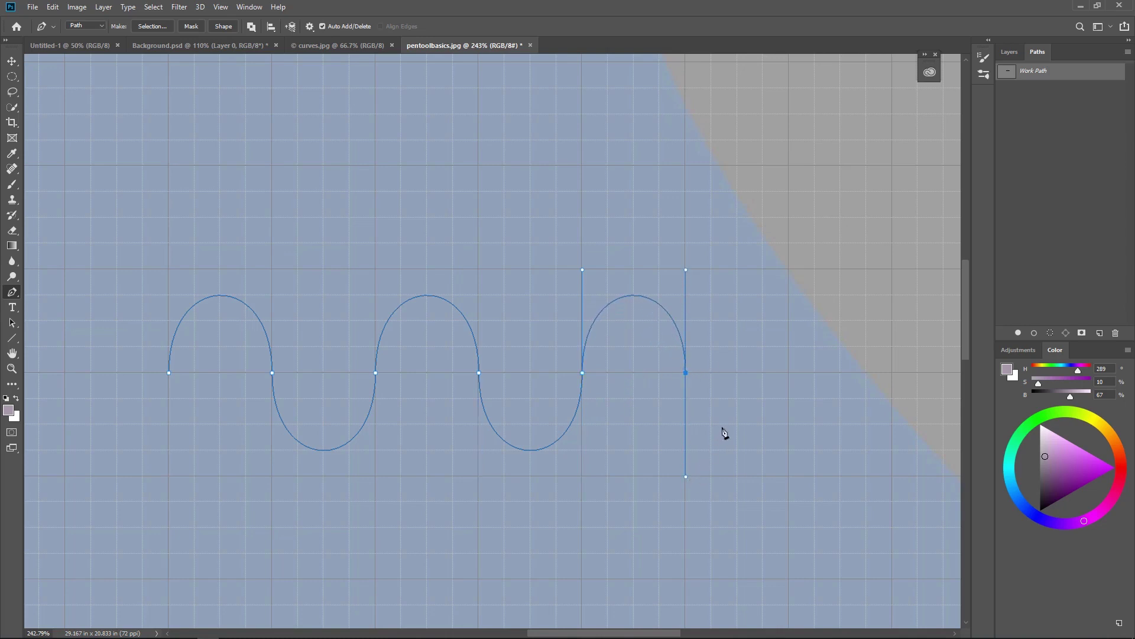
pyautogui.click(789, 372)
pyautogui.click(790, 476)
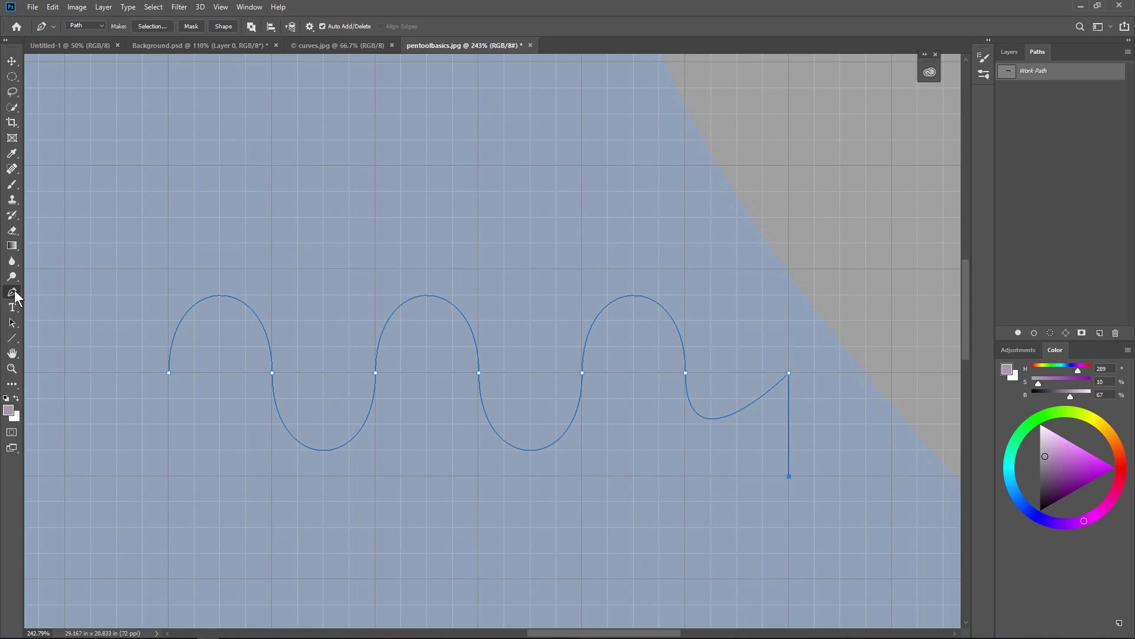
# With Direct Selection, select the top-right corner anchor and its neighbour ending the third arch
pyautogui.click(12, 321)
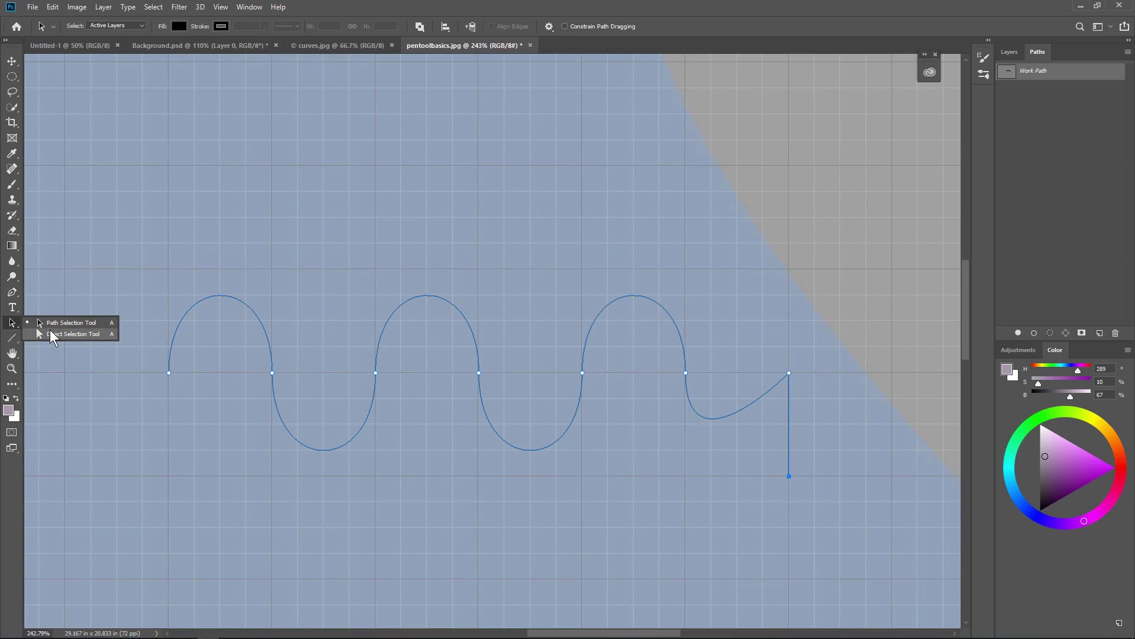
pyautogui.click(59, 333)
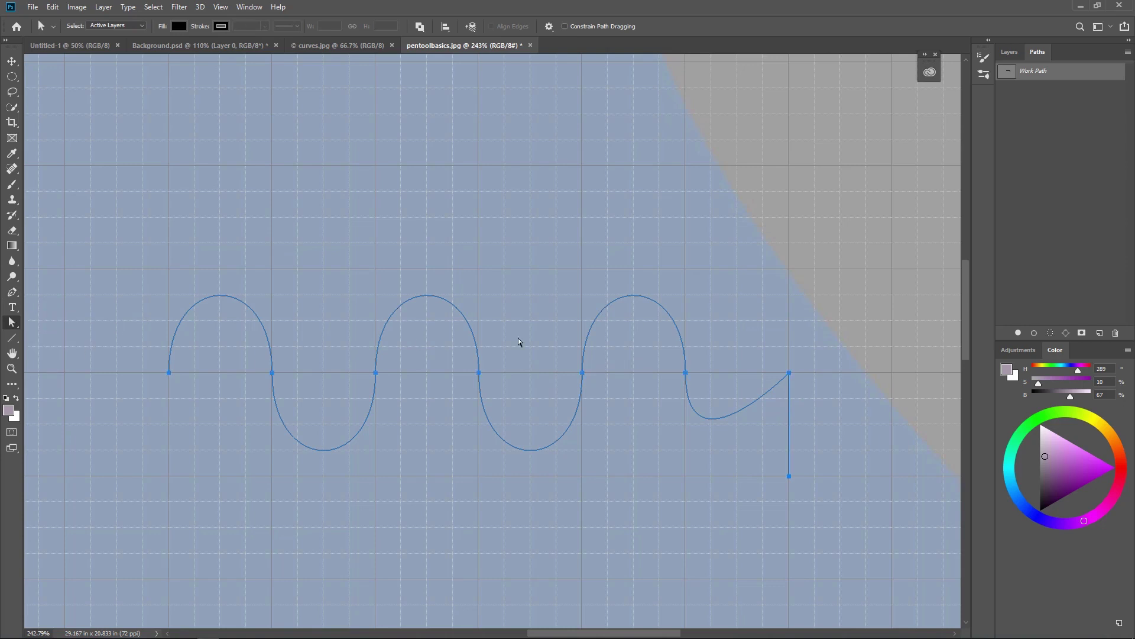
pyautogui.moveTo(696, 385); pyautogui.dragTo(703, 401)
pyautogui.moveTo(809, 372); pyautogui.dragTo(819, 418)
pyautogui.keyDown('shift'); pyautogui.click(709, 409); pyautogui.keyUp('shift')
pyautogui.moveTo(789, 374)
pyautogui.mouseDown()
pyautogui.moveTo(821, 380)
pyautogui.moveTo(738, 341)
pyautogui.moveTo(737, 375)
pyautogui.moveTo(789, 353)
pyautogui.moveTo(793, 380)
pyautogui.moveTo(790, 273)
pyautogui.moveTo(789, 374)
pyautogui.mouseUp()
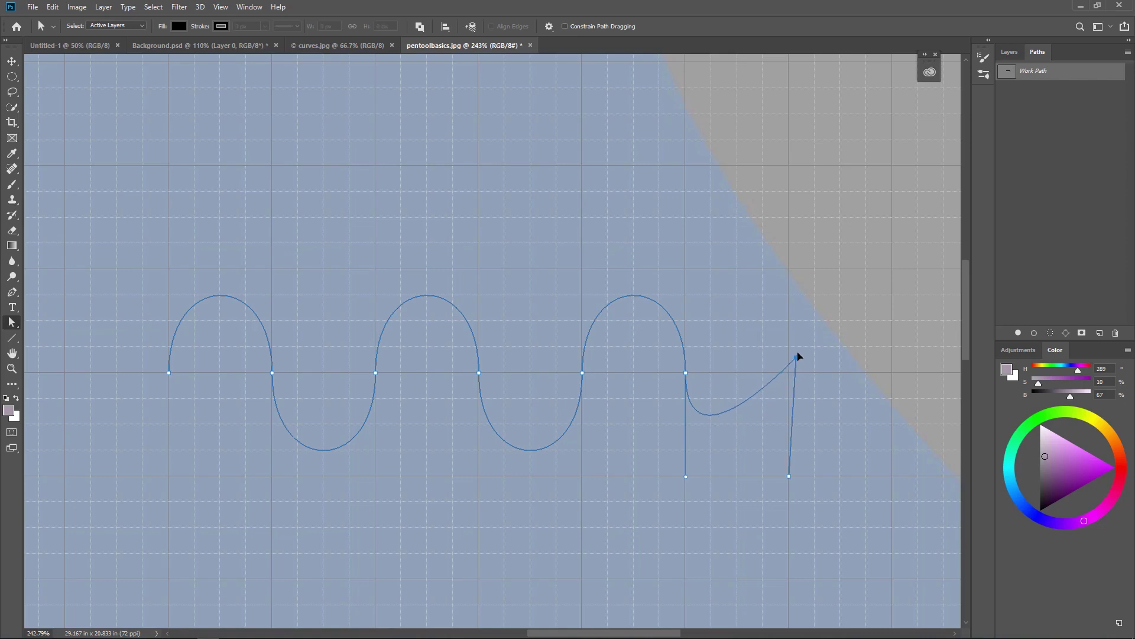
pyautogui.click(789, 373)
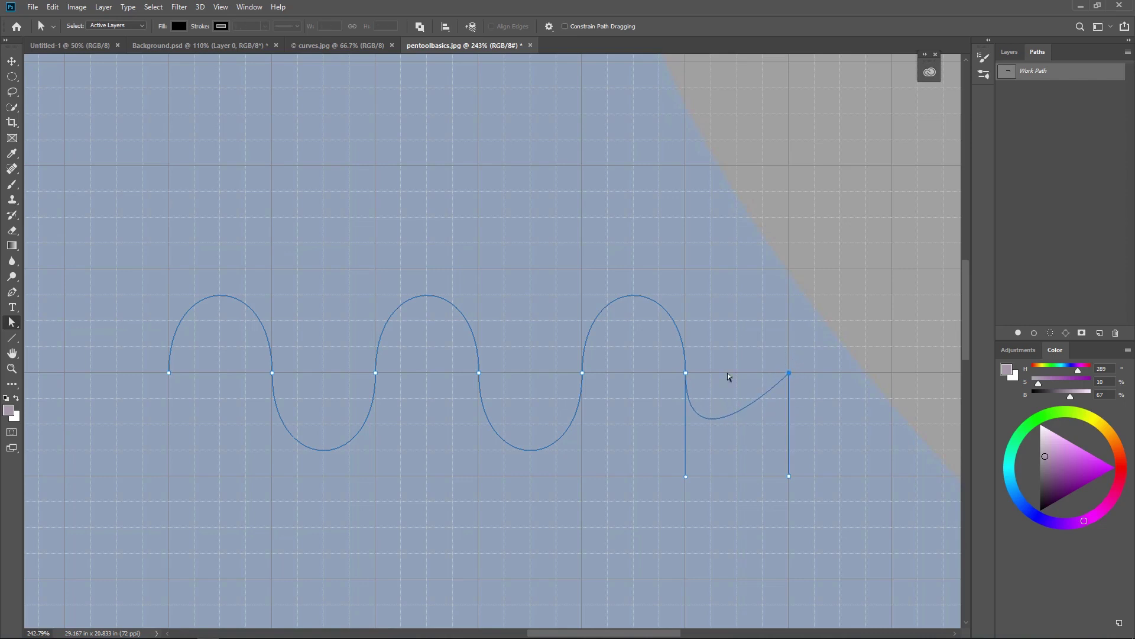
pyautogui.keyDown('shift'); pyautogui.click(686, 373); pyautogui.keyUp('shift')
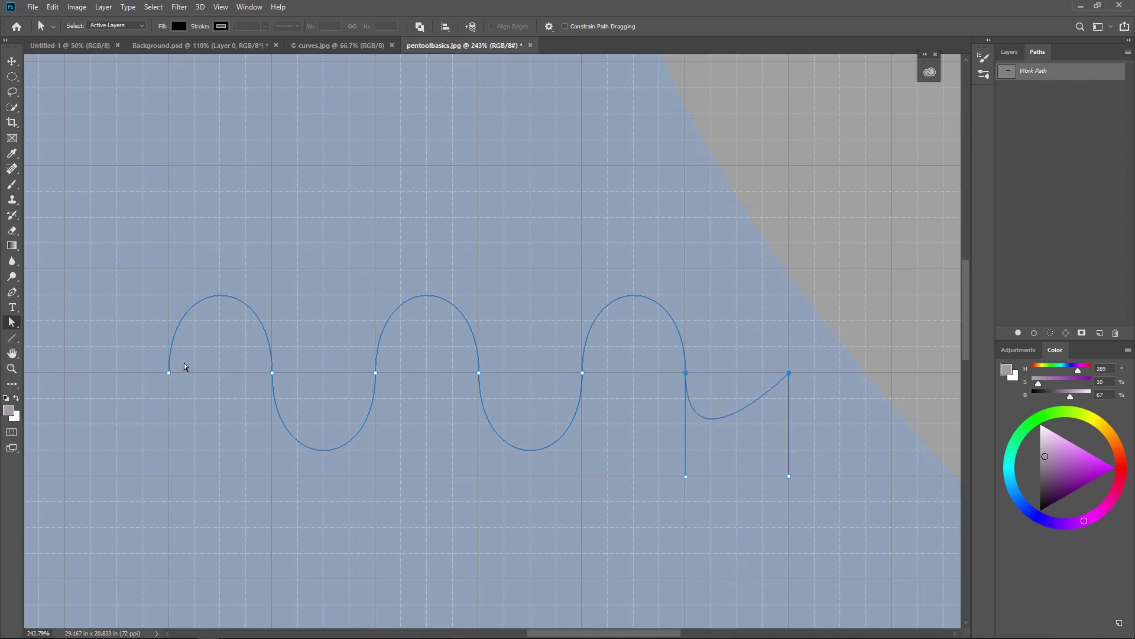
pyautogui.click(11, 292)
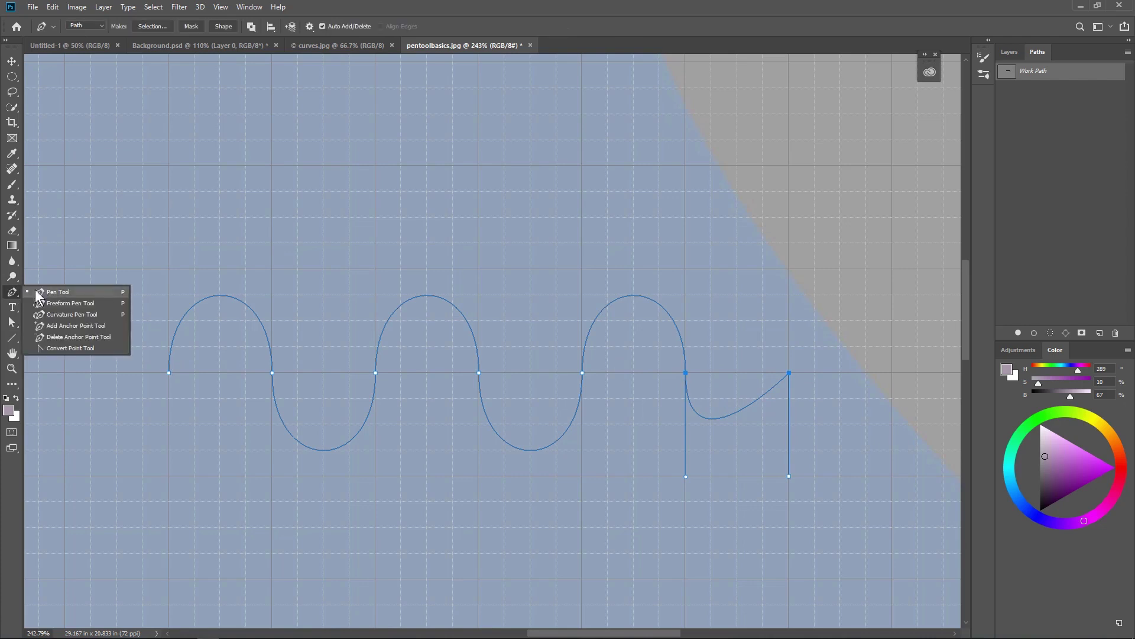
# With Convert Point, drag out handles on the final anchors to curve the last segment into a matching hump
pyautogui.click(82, 351)
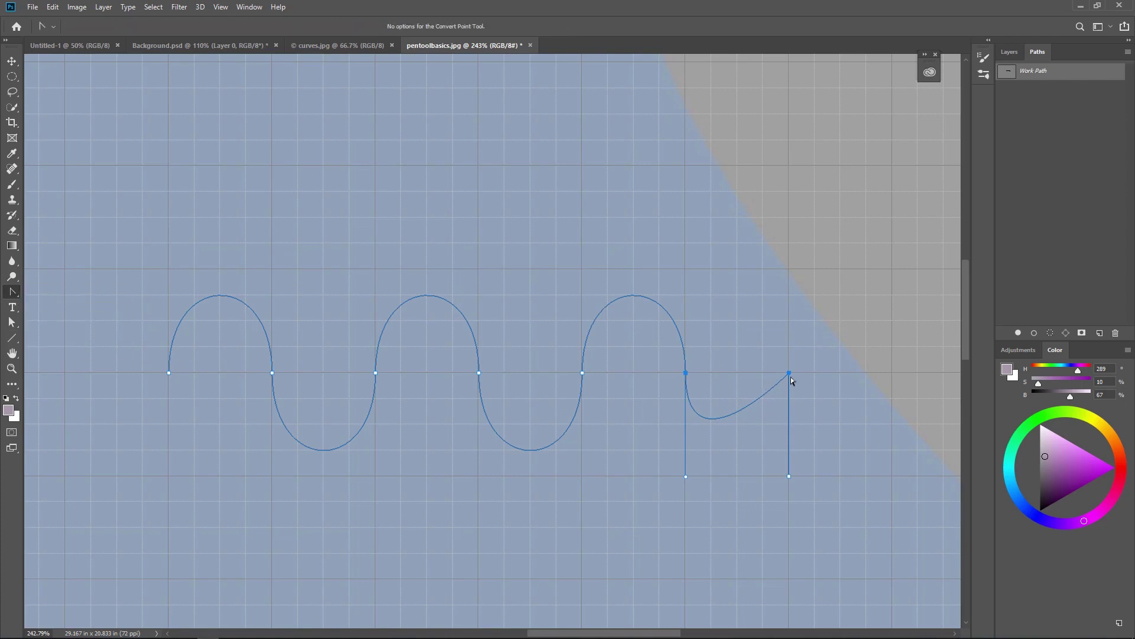
pyautogui.moveTo(789, 374); pyautogui.dragTo(789, 272)
pyautogui.moveTo(790, 476); pyautogui.dragTo(897, 479)
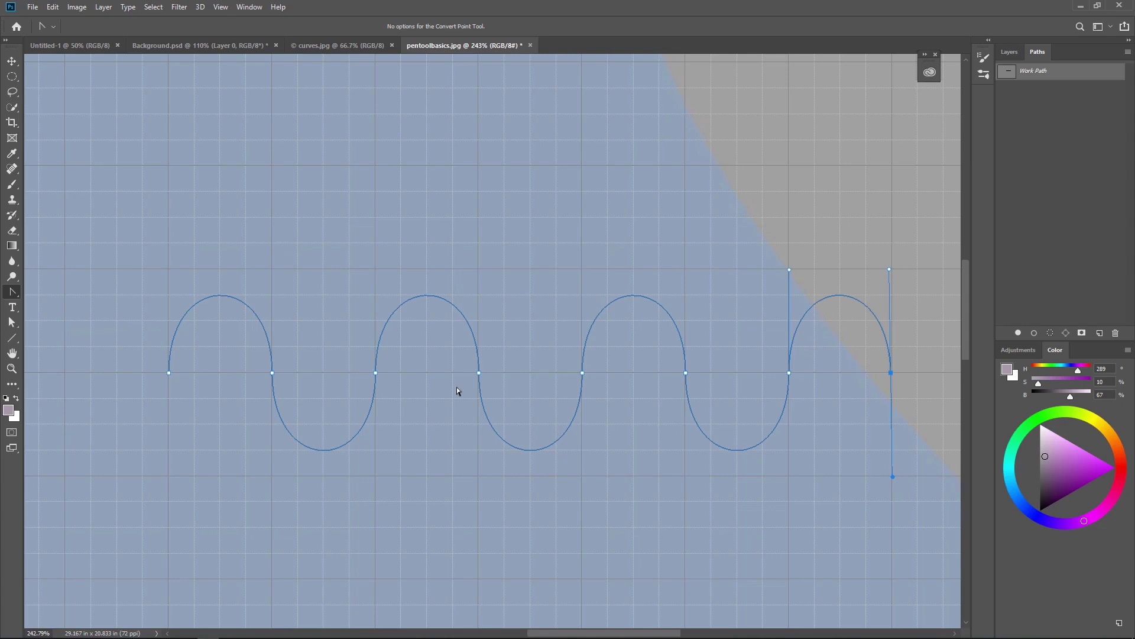
# Turn the two middle anchors into corners, then drag them back into smooth curves
pyautogui.click(582, 373)
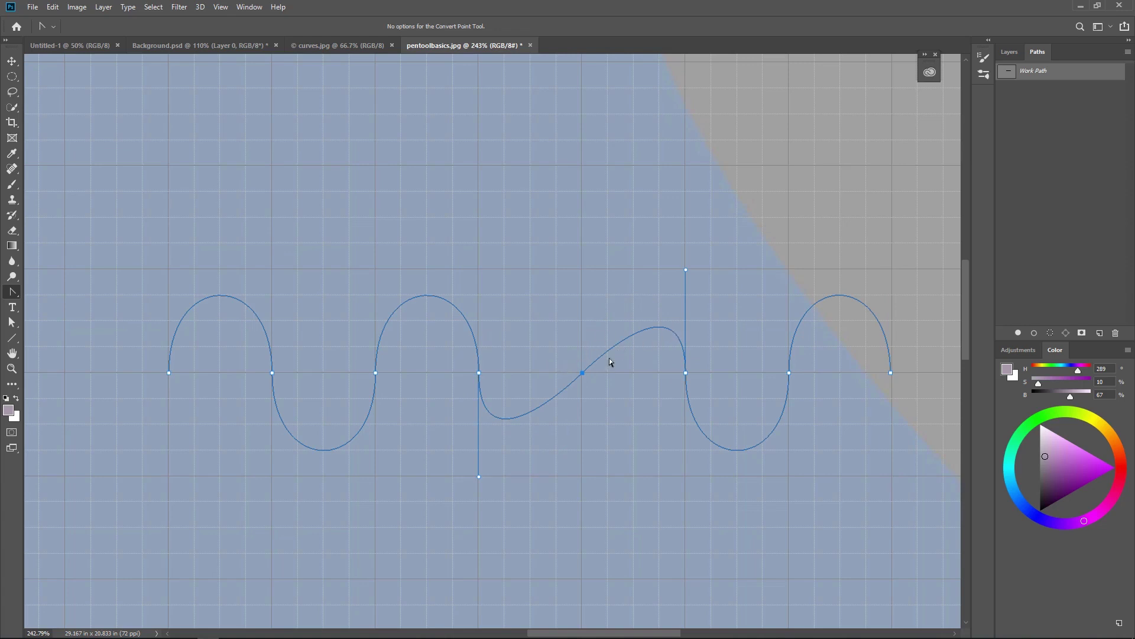
pyautogui.click(479, 373)
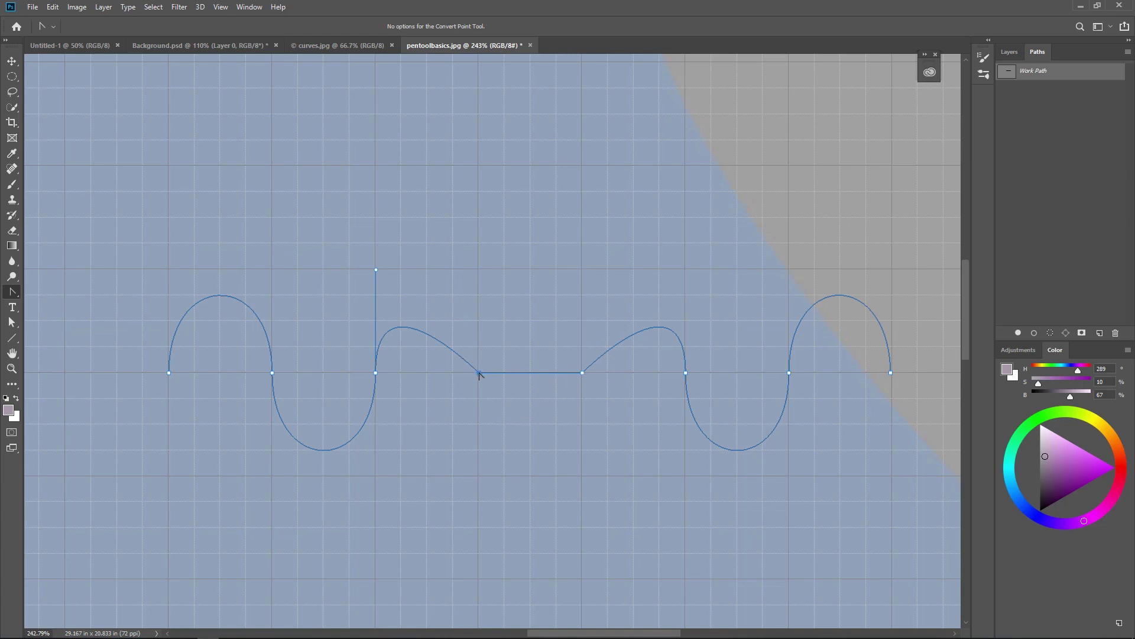
pyautogui.moveTo(479, 373); pyautogui.dragTo(482, 476)
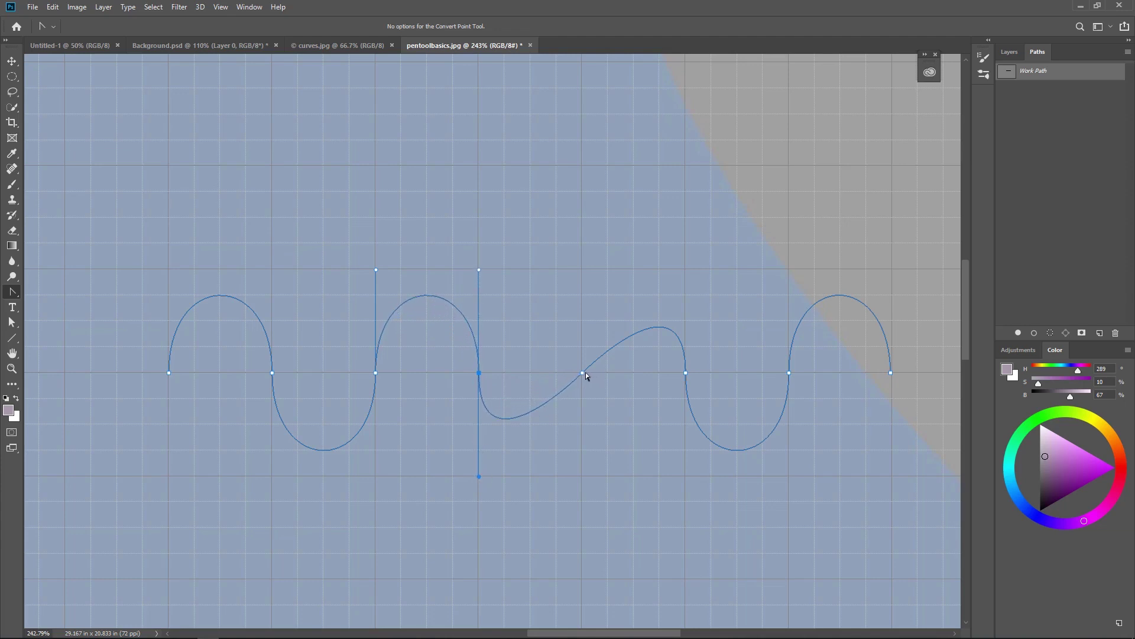
pyautogui.moveTo(583, 372); pyautogui.dragTo(583, 275)
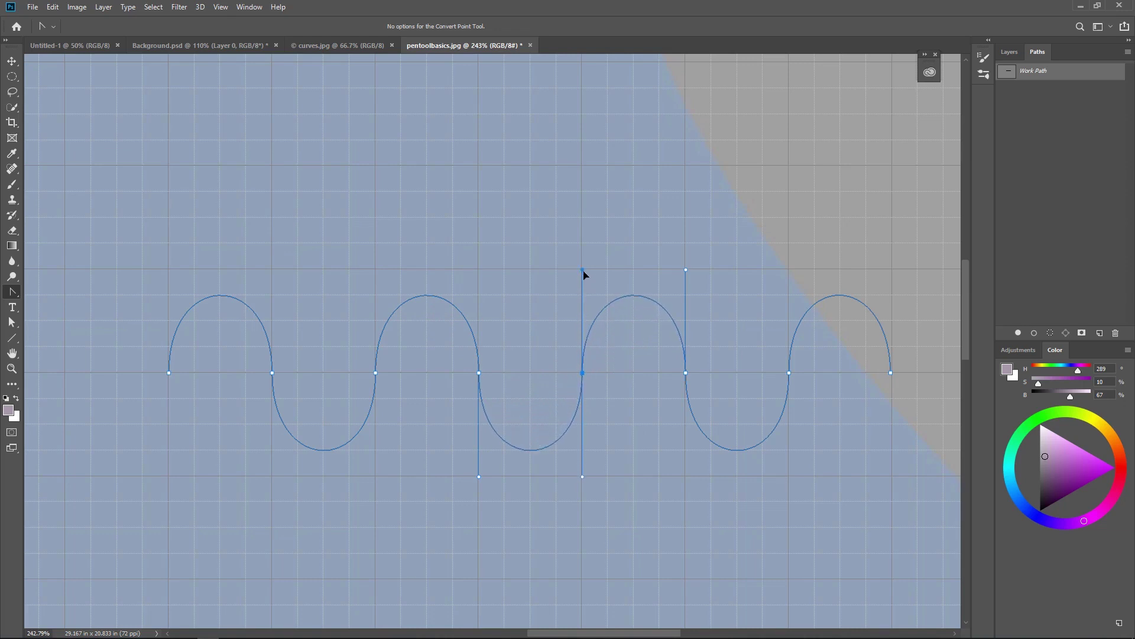
pyautogui.rightClick(12, 292)
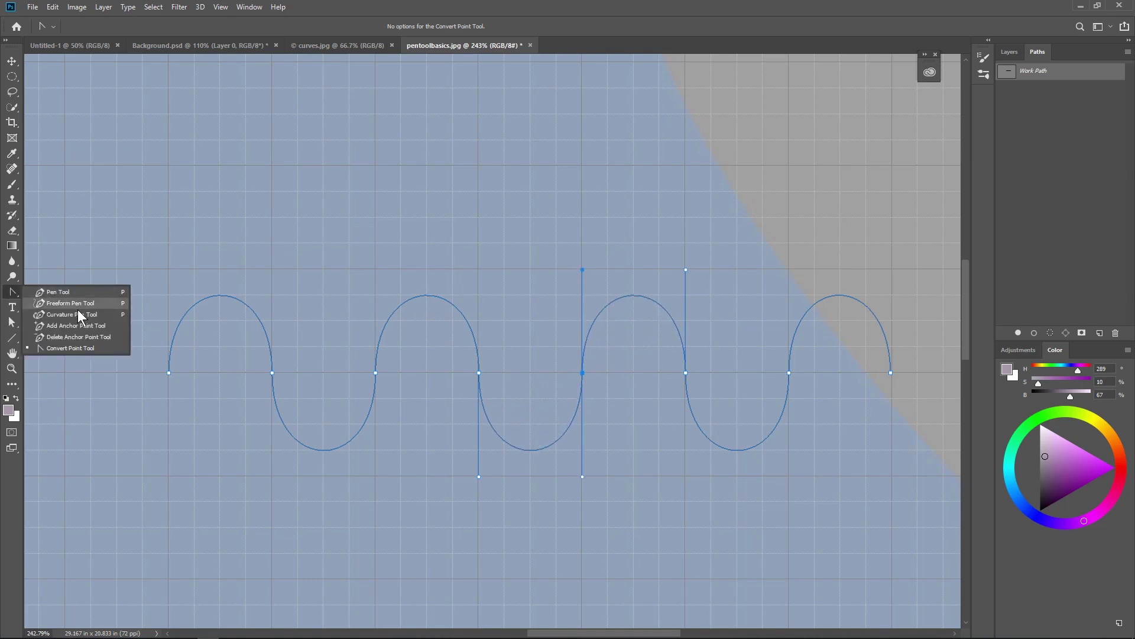
pyautogui.click(80, 349)
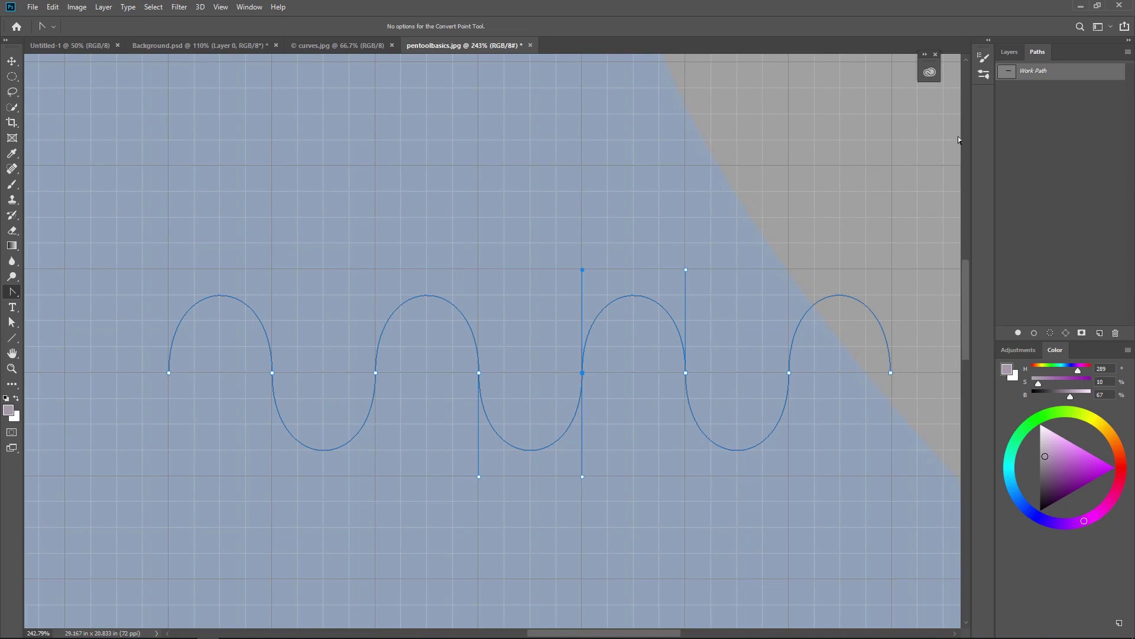
# Delete the old wavy path and switch to the standard Pen Tool
pyautogui.press('Delete')
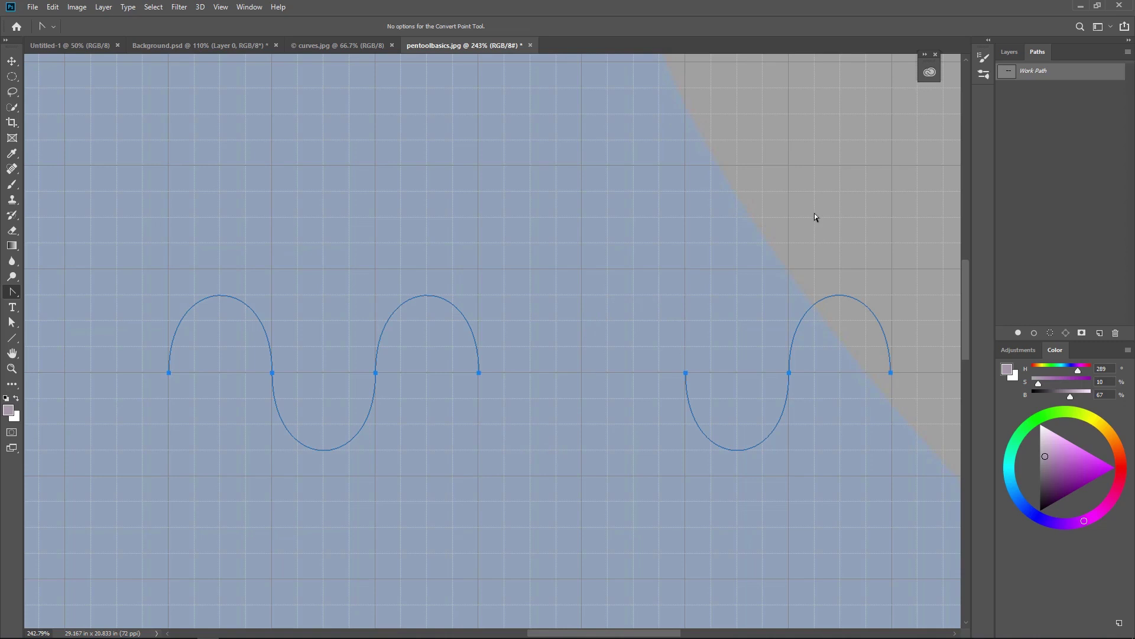
pyautogui.press('Delete')
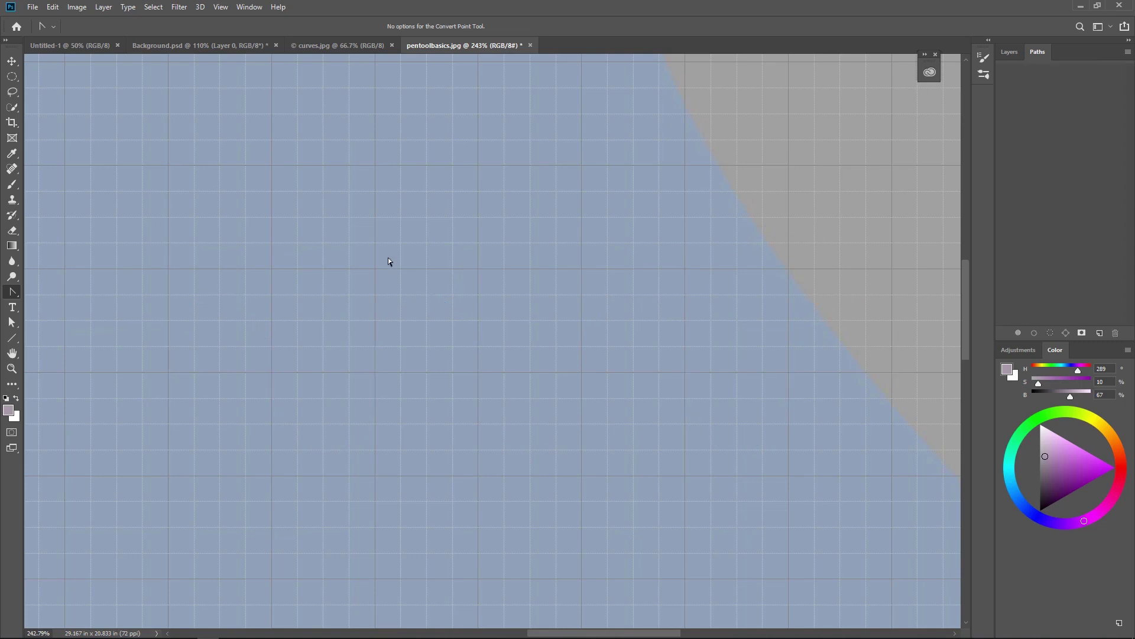
pyautogui.press('p')
pyautogui.click(13, 292)
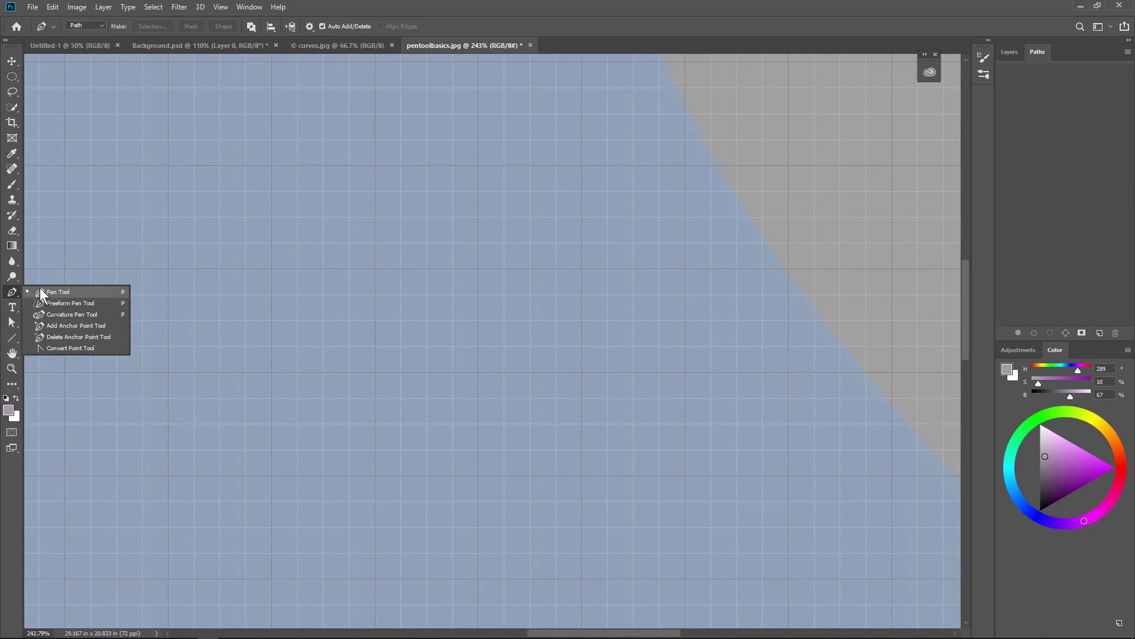
pyautogui.click(44, 292)
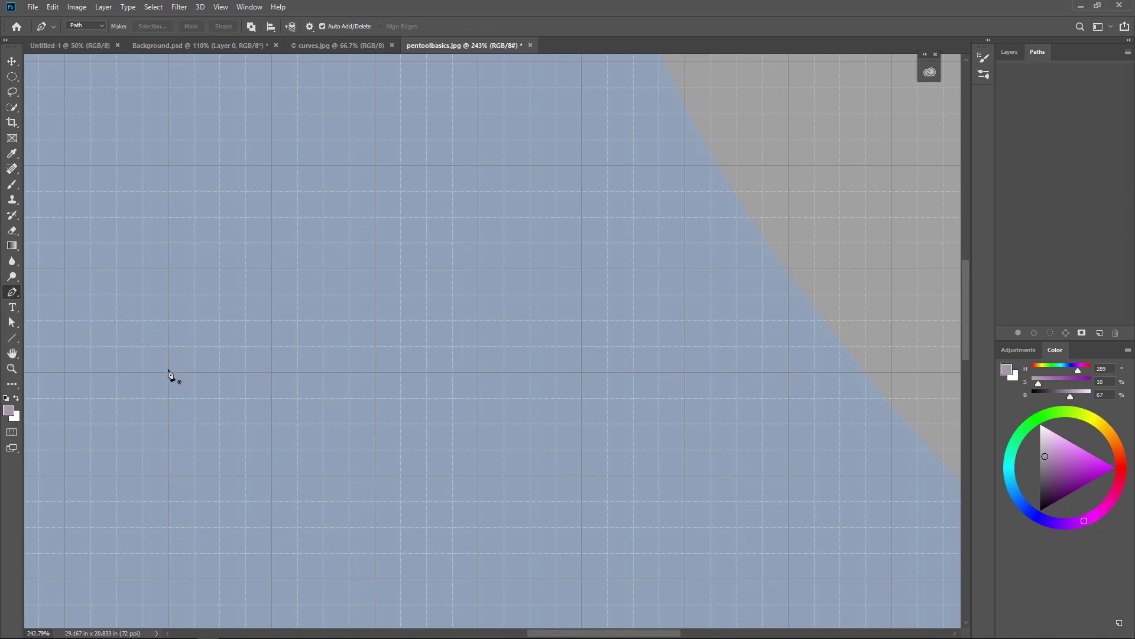
# Draw two upward arches, breaking the middle anchor's handle to form a cusp between them
pyautogui.moveTo(169, 372); pyautogui.dragTo(170, 271)
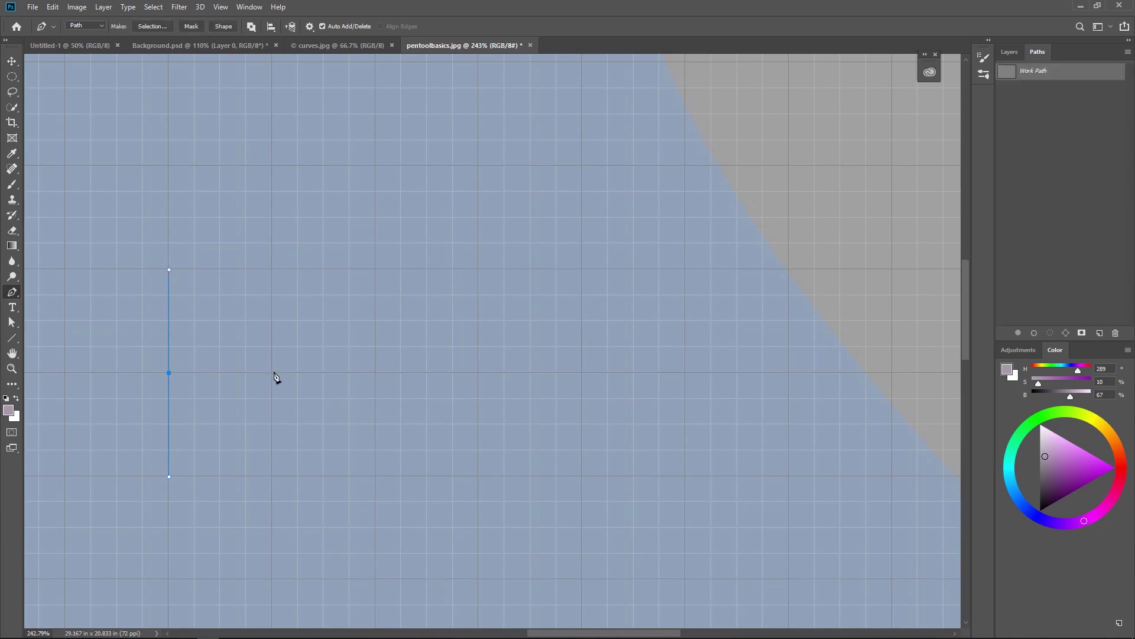
pyautogui.moveTo(272, 373); pyautogui.dragTo(272, 477)
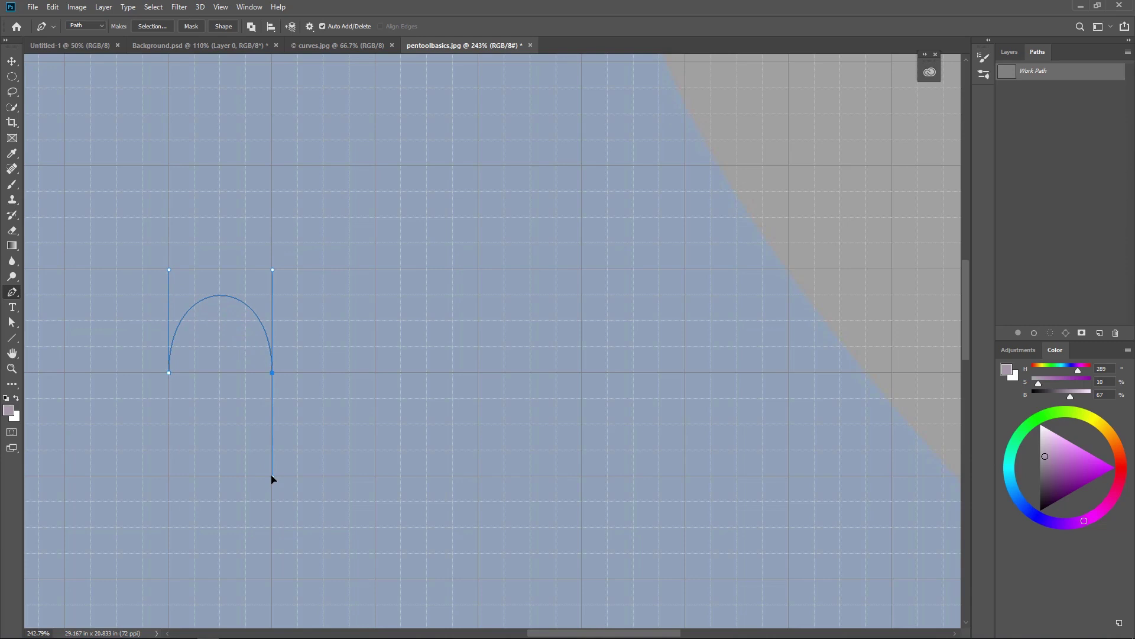
pyautogui.moveTo(272, 478); pyautogui.dragTo(272, 272)
pyautogui.moveTo(277, 376); pyautogui.dragTo(274, 272)
pyautogui.moveTo(376, 373); pyautogui.dragTo(376, 480)
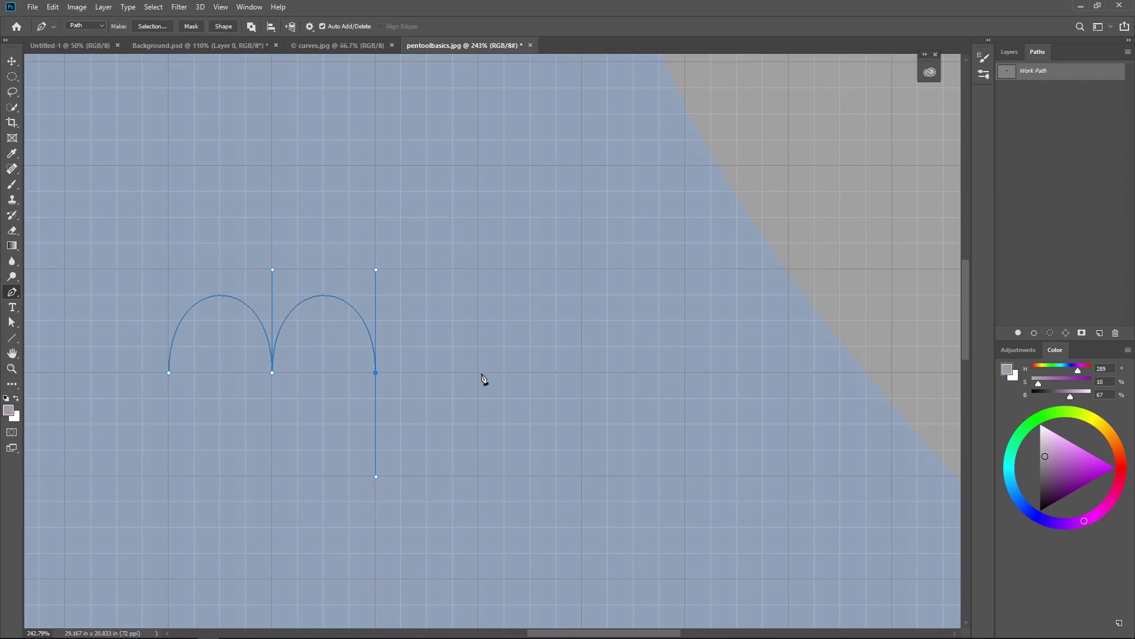
# Add two downward dips, redirecting the handle between them and ending on a smooth anchor
pyautogui.moveTo(480, 373); pyautogui.dragTo(478, 272)
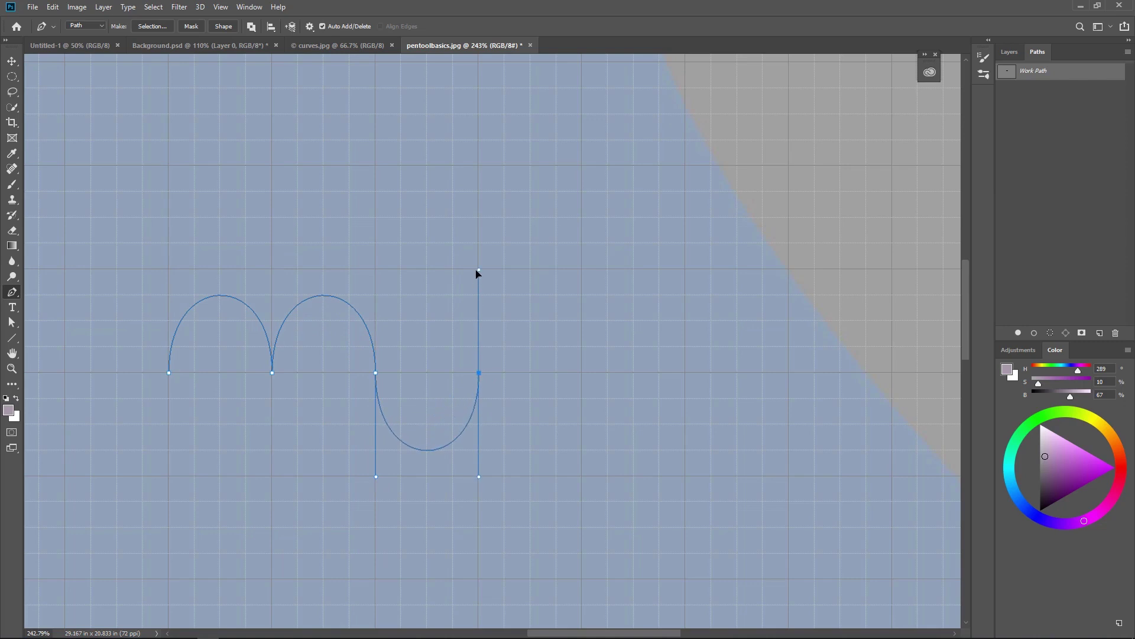
pyautogui.moveTo(479, 272); pyautogui.dragTo(478, 473)
pyautogui.moveTo(582, 373); pyautogui.dragTo(582, 270)
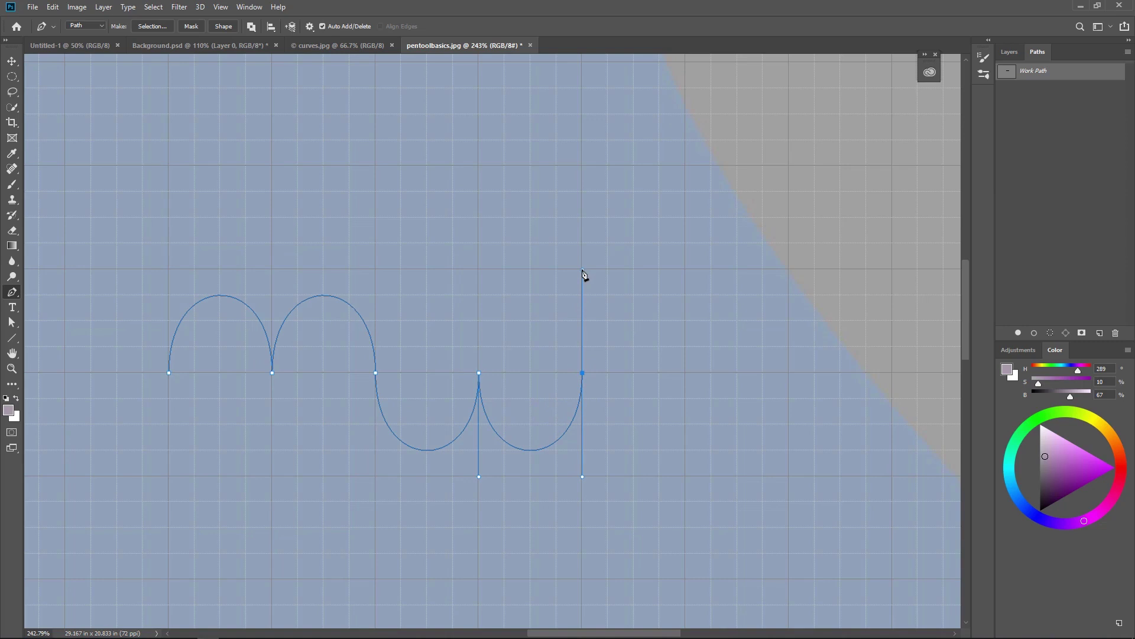
# Undo the redrawn path and move on to the _MG_1021.dng car document's layers
pyautogui.hotkey('ctrl', 'z')
pyautogui.hotkey('ctrl', 'z')
pyautogui.hotkey('ctrl', 'z')
pyautogui.hotkey('ctrl', 'z')
pyautogui.hotkey('ctrl', 'z')
pyautogui.hotkey('ctrl', 'z')
pyautogui.hotkey('ctrl', 'z')
pyautogui.hotkey('ctrl', 'z')
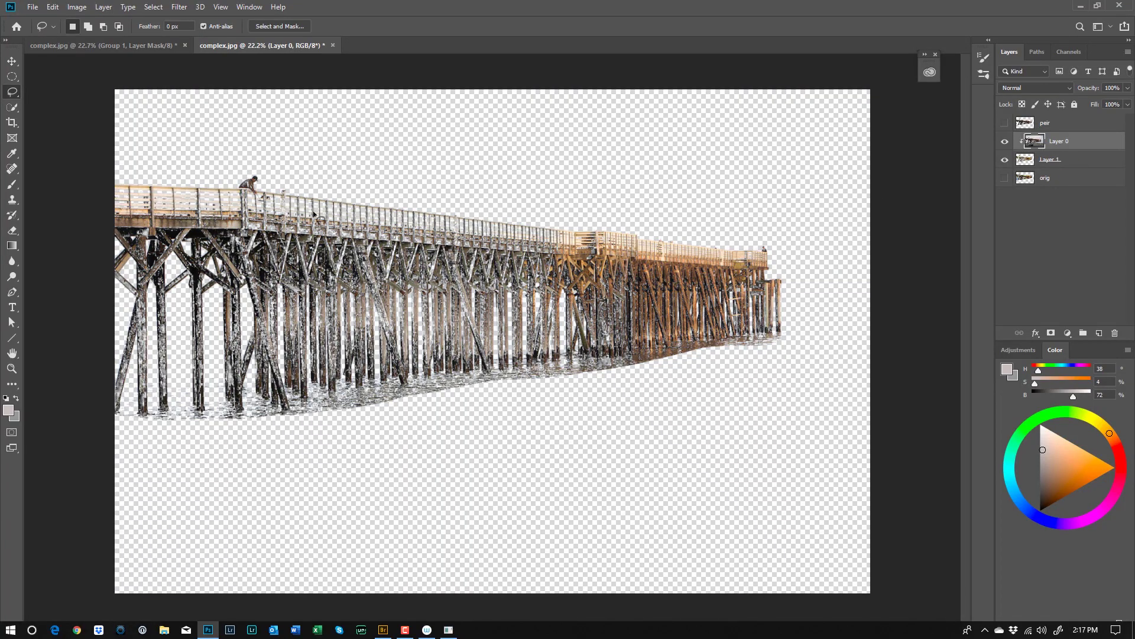
pyautogui.moveTo(1005, 141); pyautogui.dragTo(1004, 122)
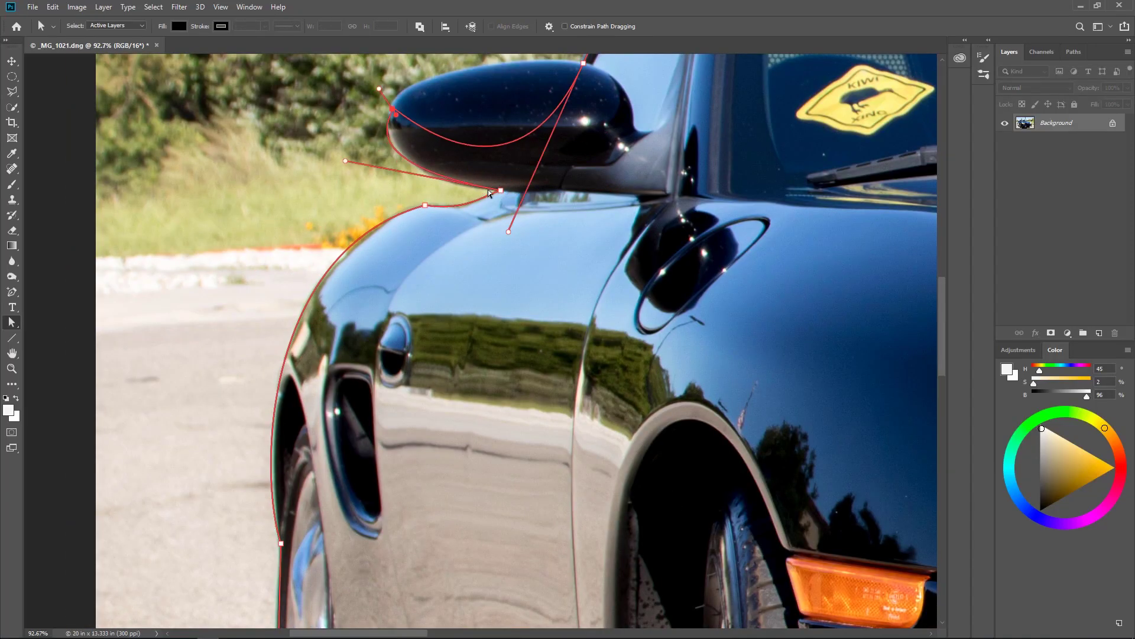
pyautogui.scroll(3, 414, 237)
# Zoom in on the car photo and drag to reshape the mirror path
pyautogui.moveTo(414, 236); pyautogui.dragTo(464, 226)
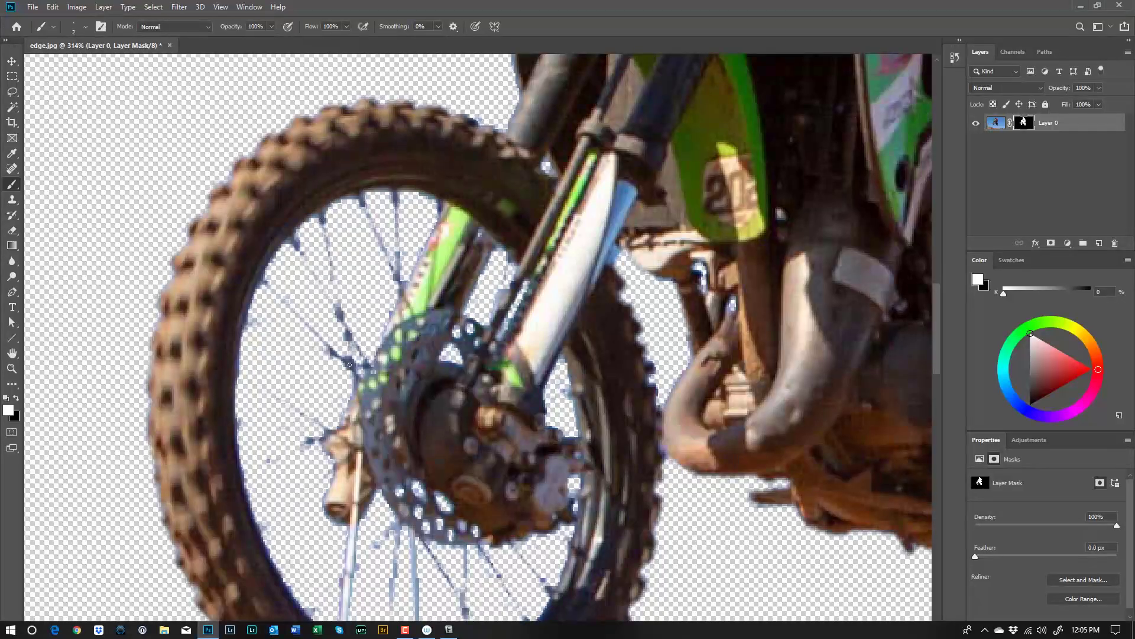
# Paint two spokes back into the motorbike wheel's layer mask with a white brush
pyautogui.moveTo(339, 307); pyautogui.dragTo(323, 224)
pyautogui.moveTo(336, 354); pyautogui.dragTo(266, 282)
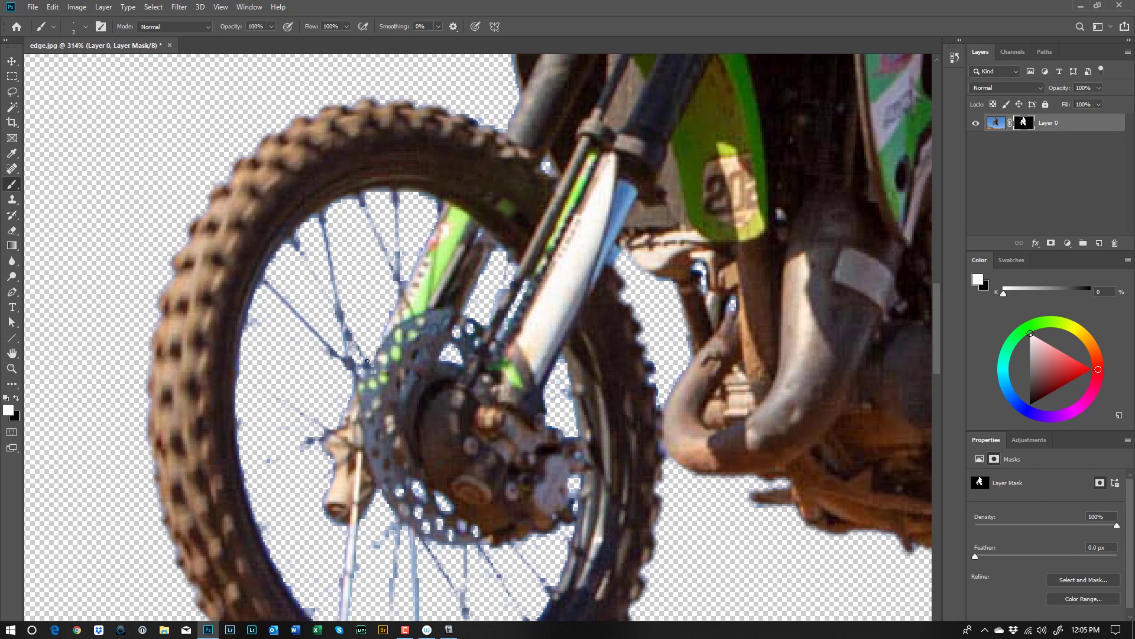